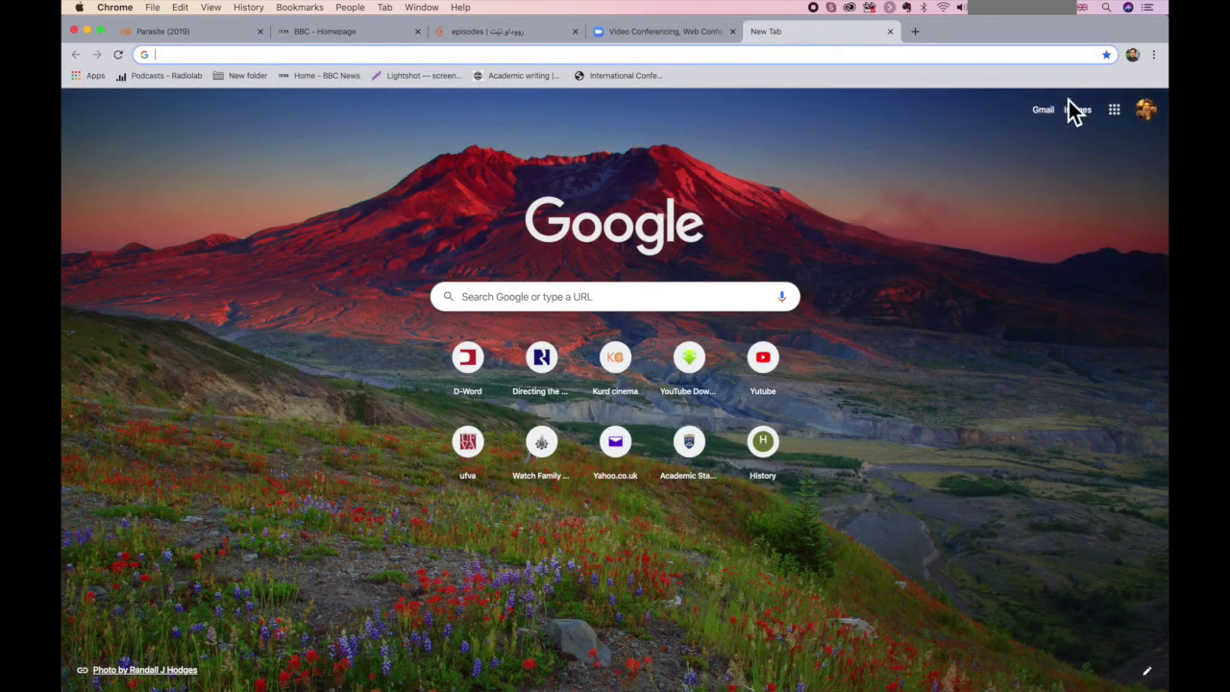
# - Open the 'Please activate your Zoom account' email in Gmail and follow its Activate Account link
pyautogui.click(1053, 108)
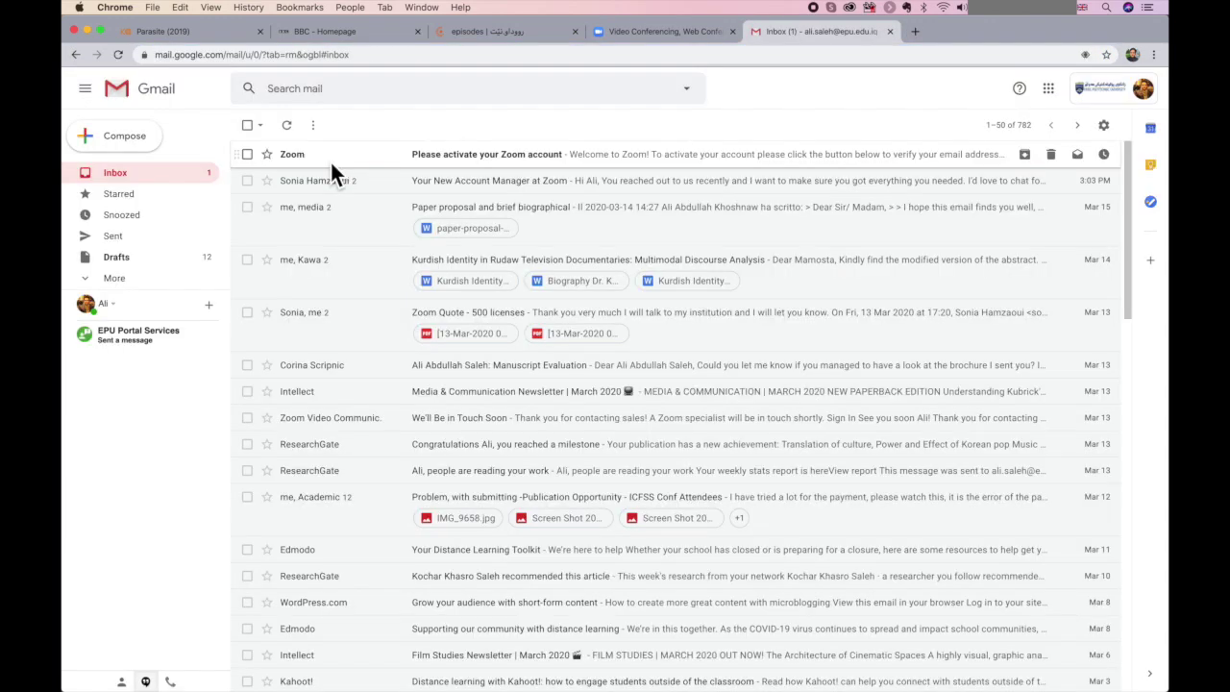
pyautogui.click(331, 161)
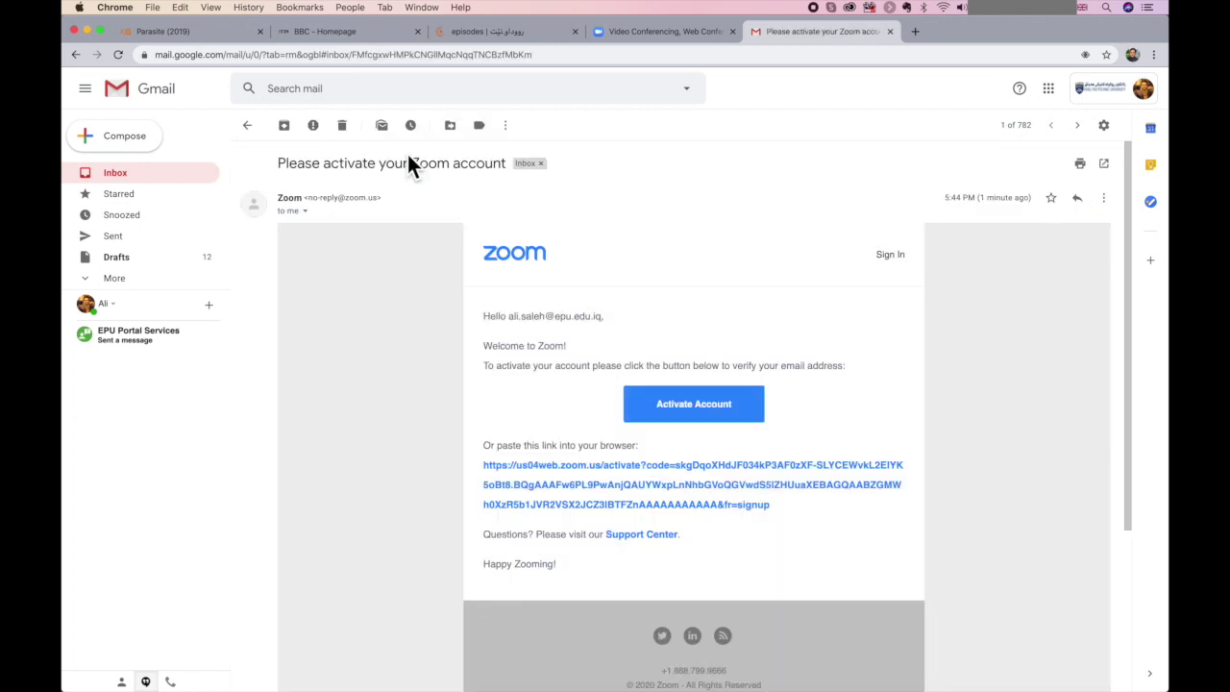
pyautogui.click(676, 423)
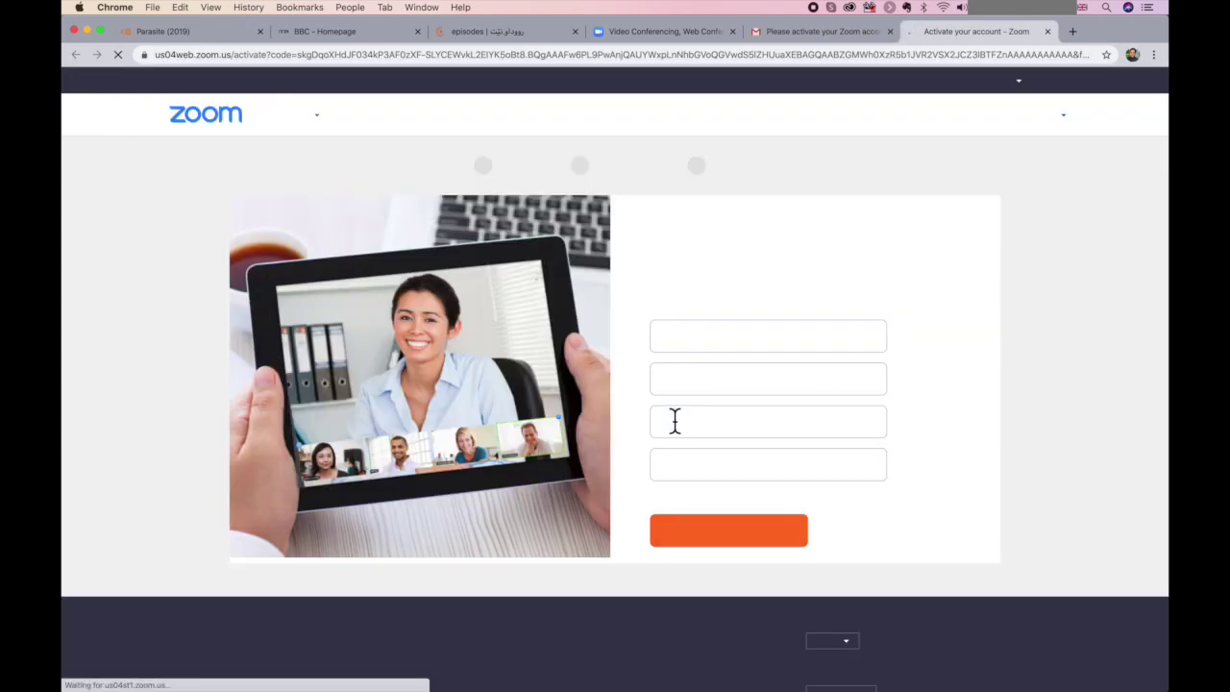
# - Enter the account holder's first and last name on the Zoom welcome form
pyautogui.click(707, 352)
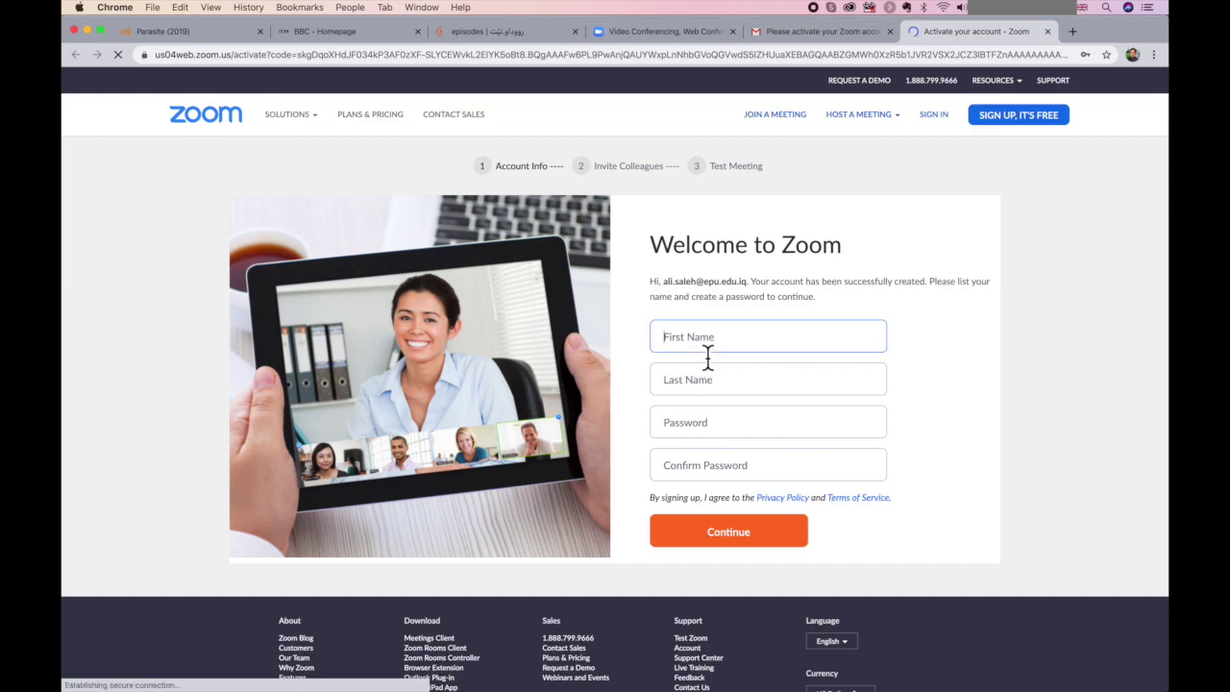
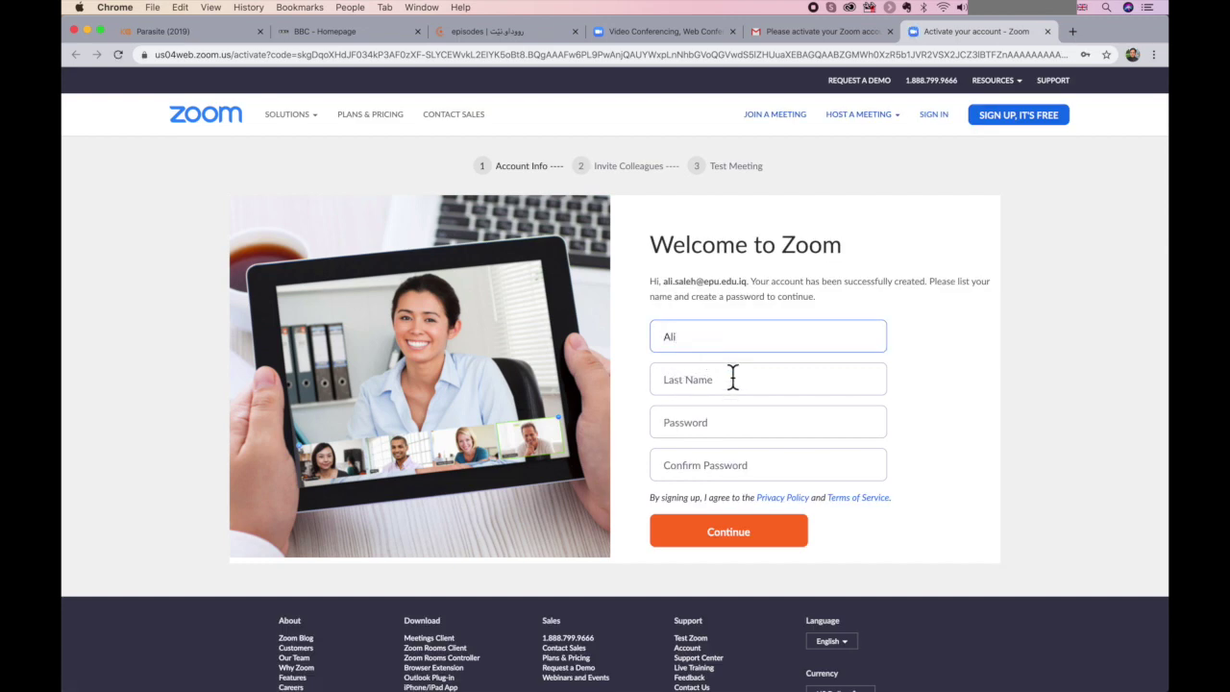
pyautogui.click(732, 380)
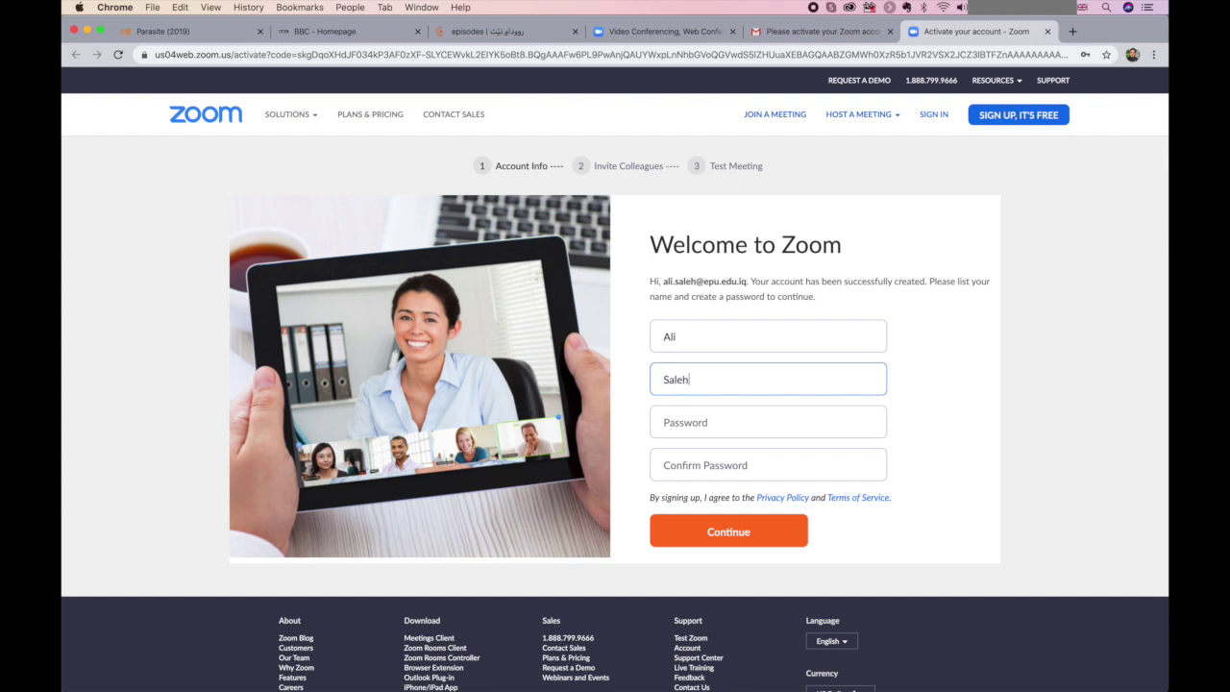
# - Copy the password from Notes into Password and Confirm Password, then submit the form
pyautogui.click(730, 430)
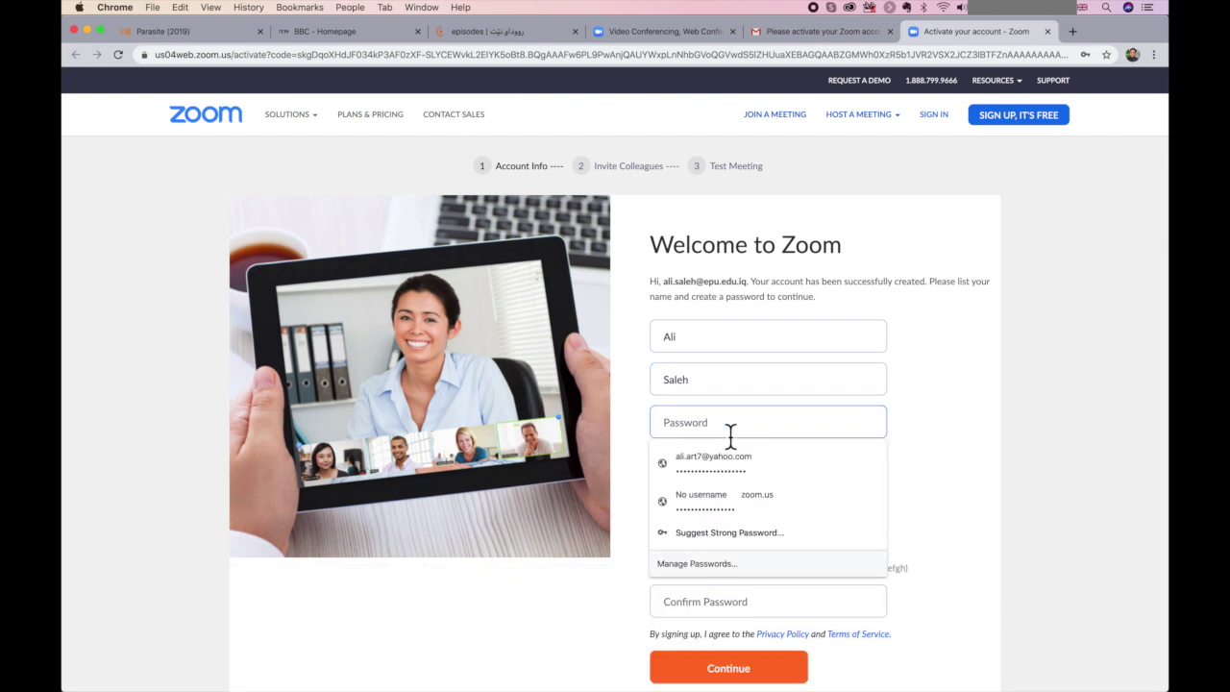
pyautogui.moveTo(706, 672)
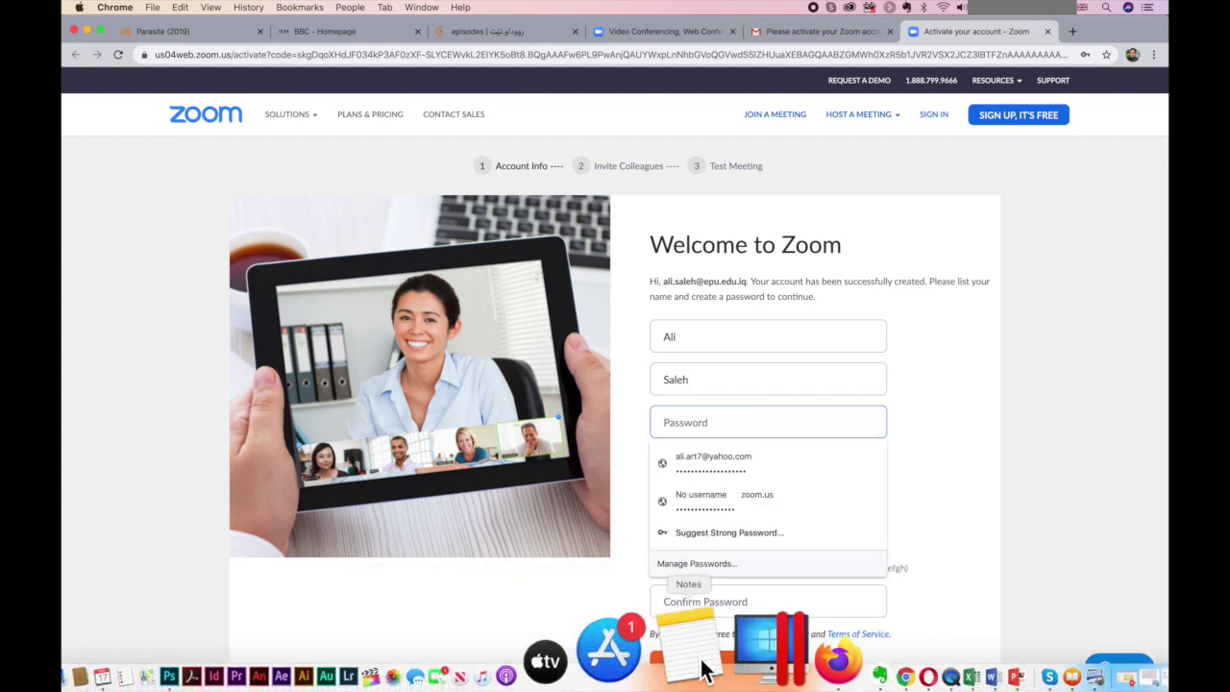
pyautogui.click(706, 670)
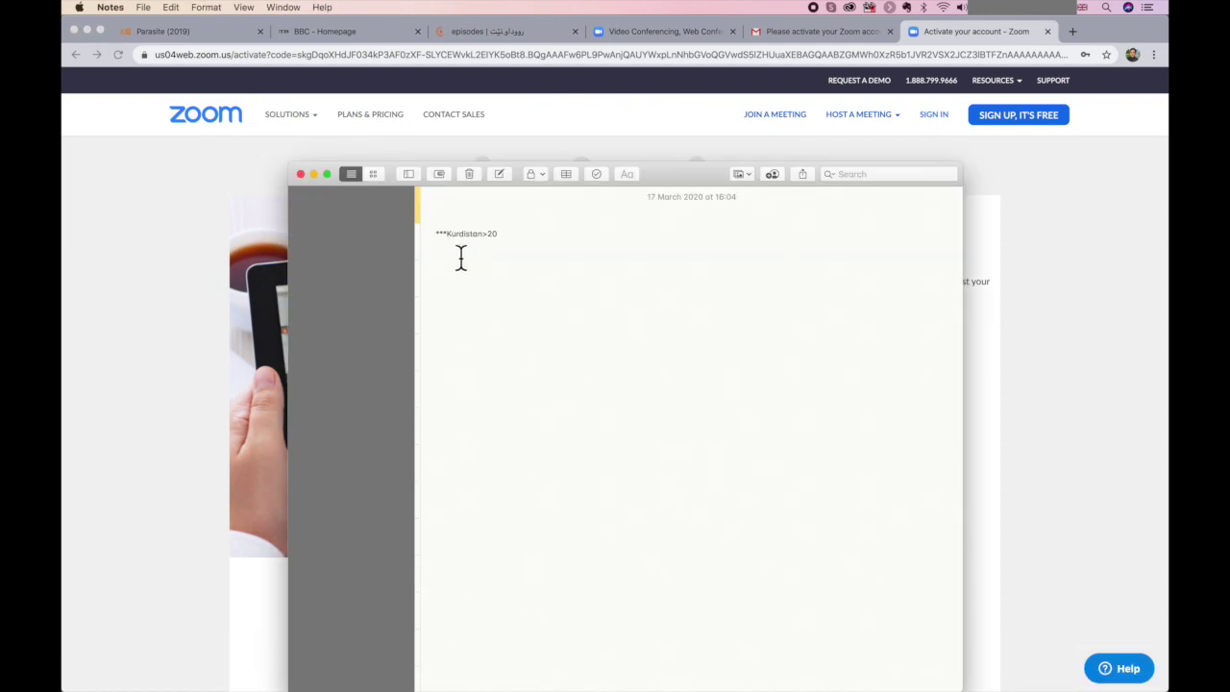
pyautogui.tripleClick(464, 252)
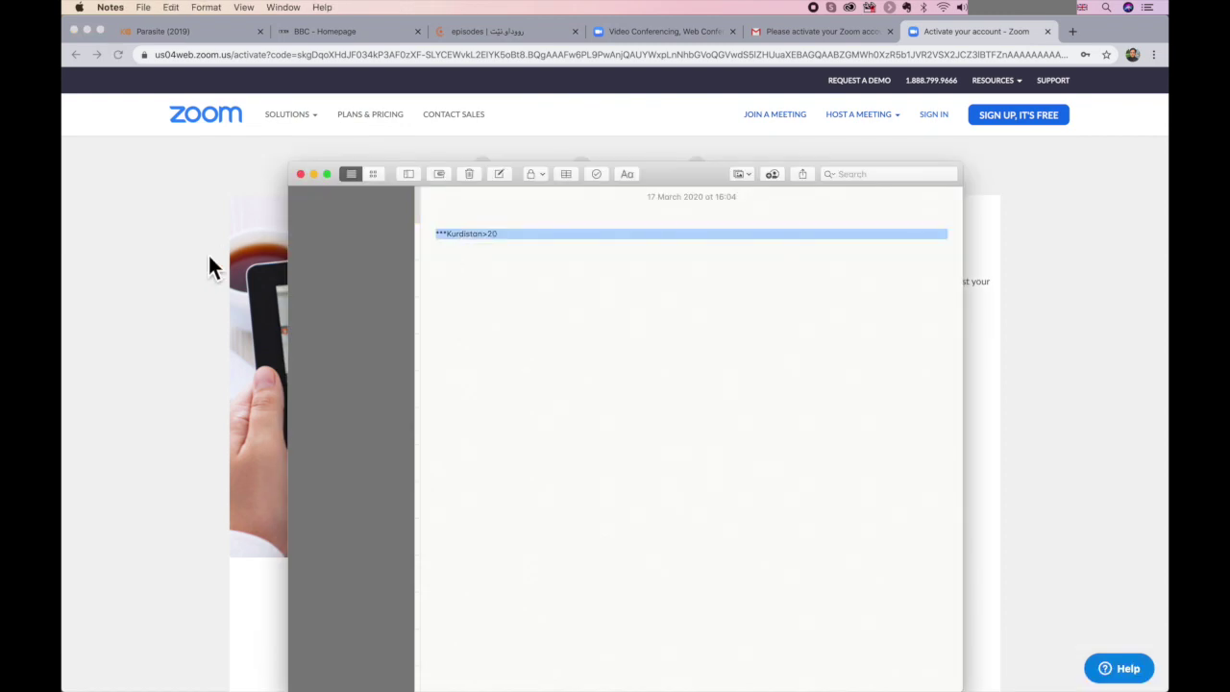
pyautogui.click(207, 252)
pyautogui.click(710, 428)
pyautogui.press('super+v')
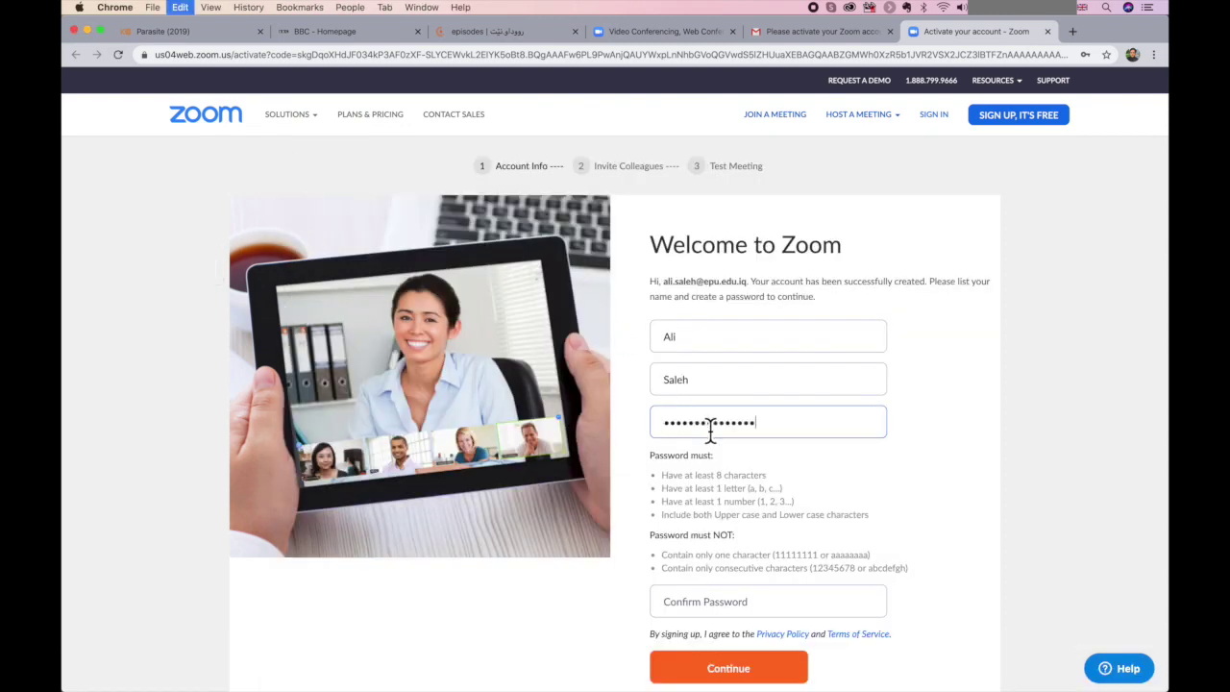
pyautogui.scroll(-1, 697, 545)
pyautogui.click(700, 555)
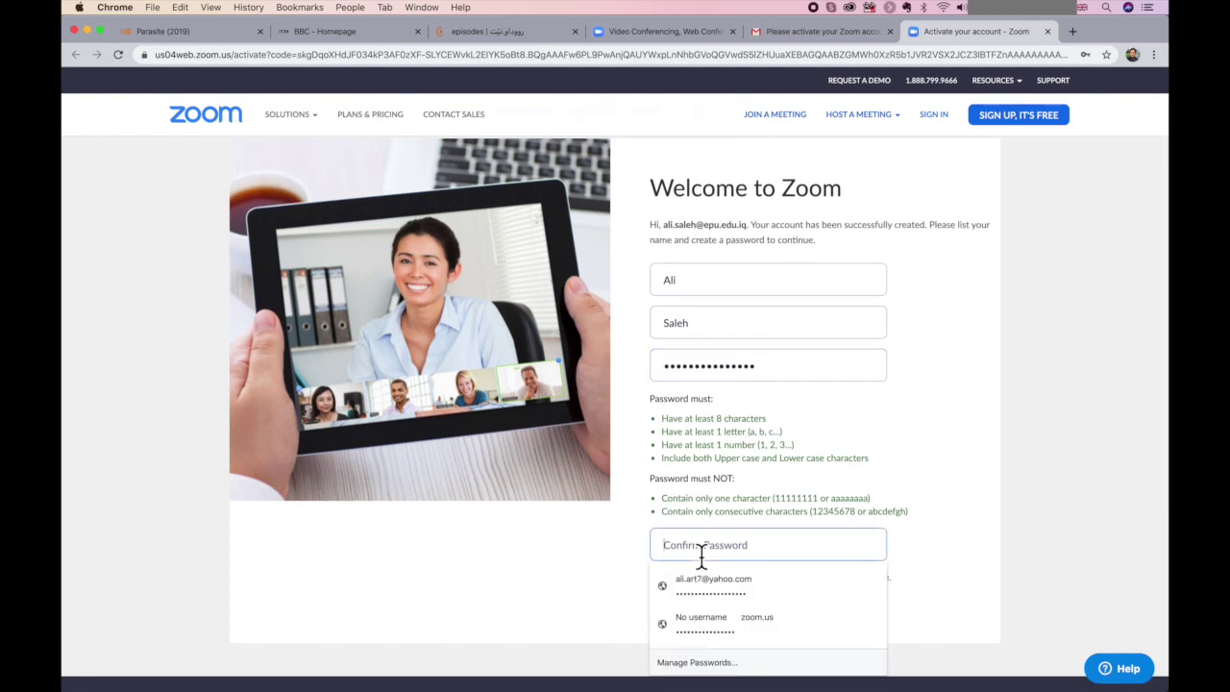
pyautogui.press('super+v')
pyautogui.click(738, 610)
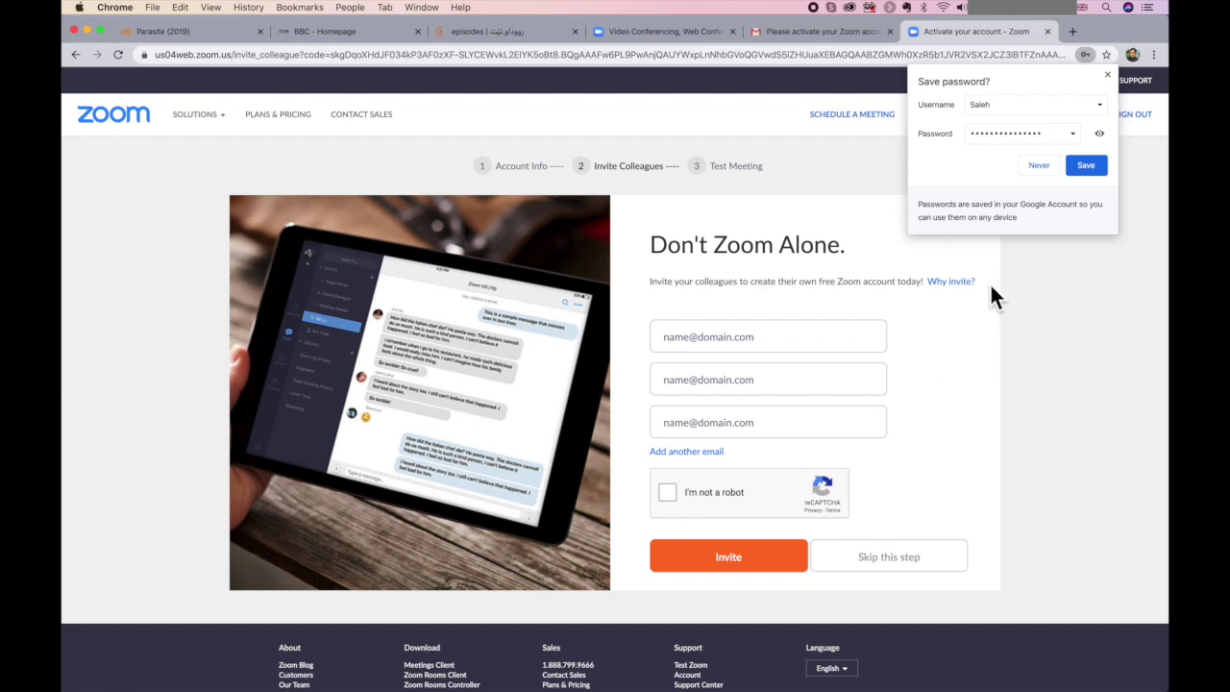
# - Save the new Zoom password in Chrome and scroll through the account's Profile page
pyautogui.click(1084, 171)
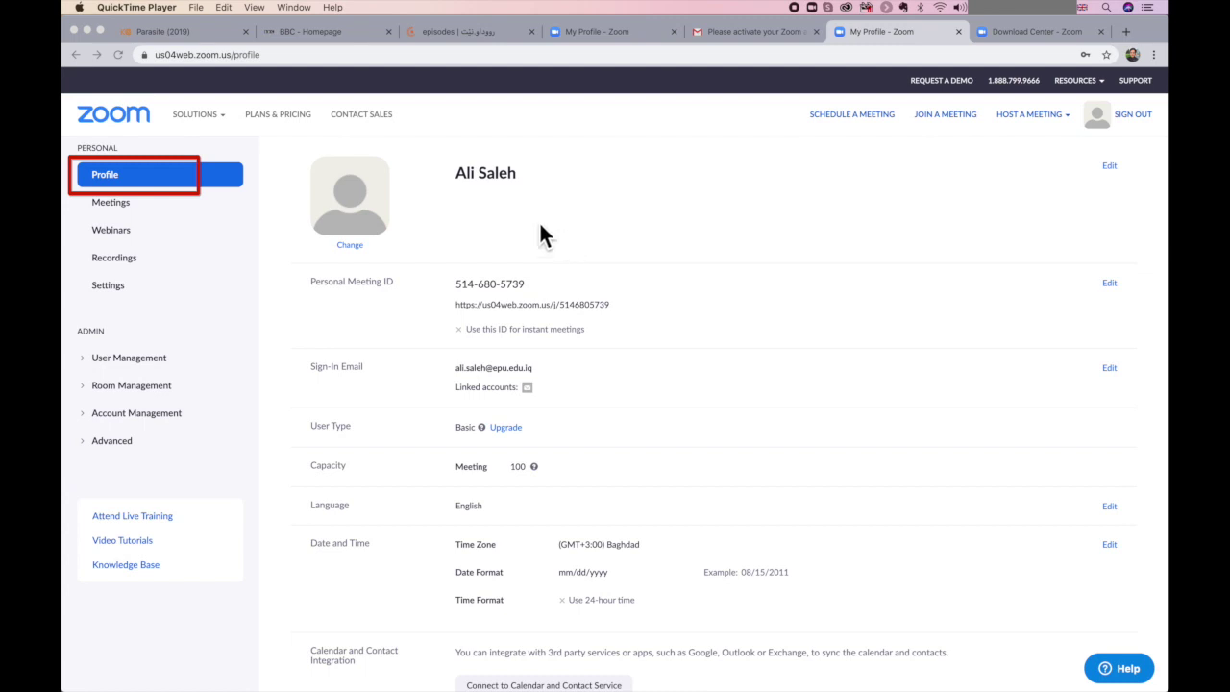
pyautogui.scroll(-3, 381, 320)
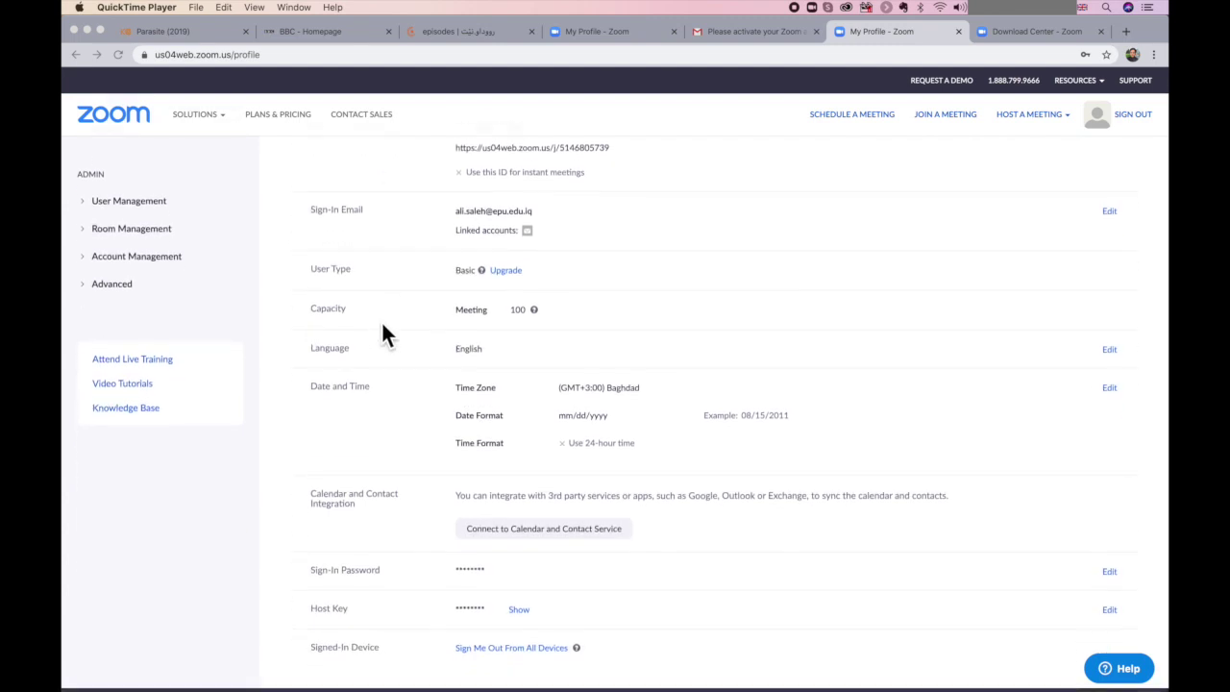
pyautogui.scroll(-1, 381, 331)
pyautogui.scroll(3, 380, 332)
pyautogui.scroll(2, 383, 326)
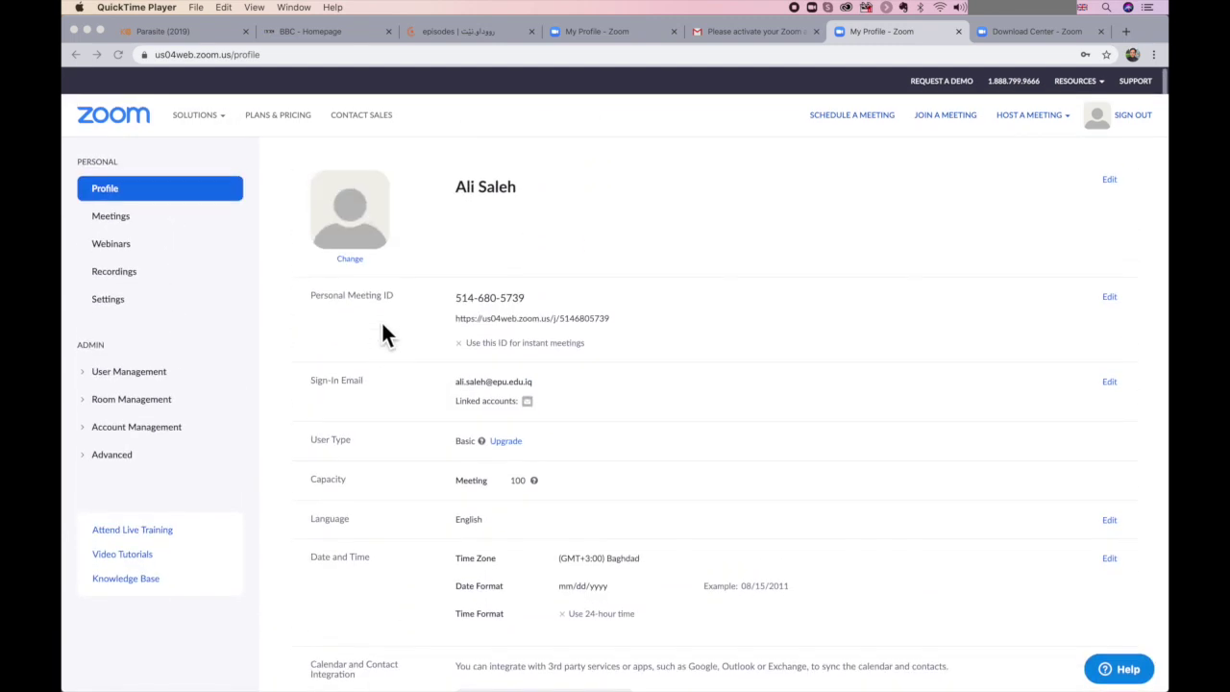
pyautogui.scroll(-3, 377, 278)
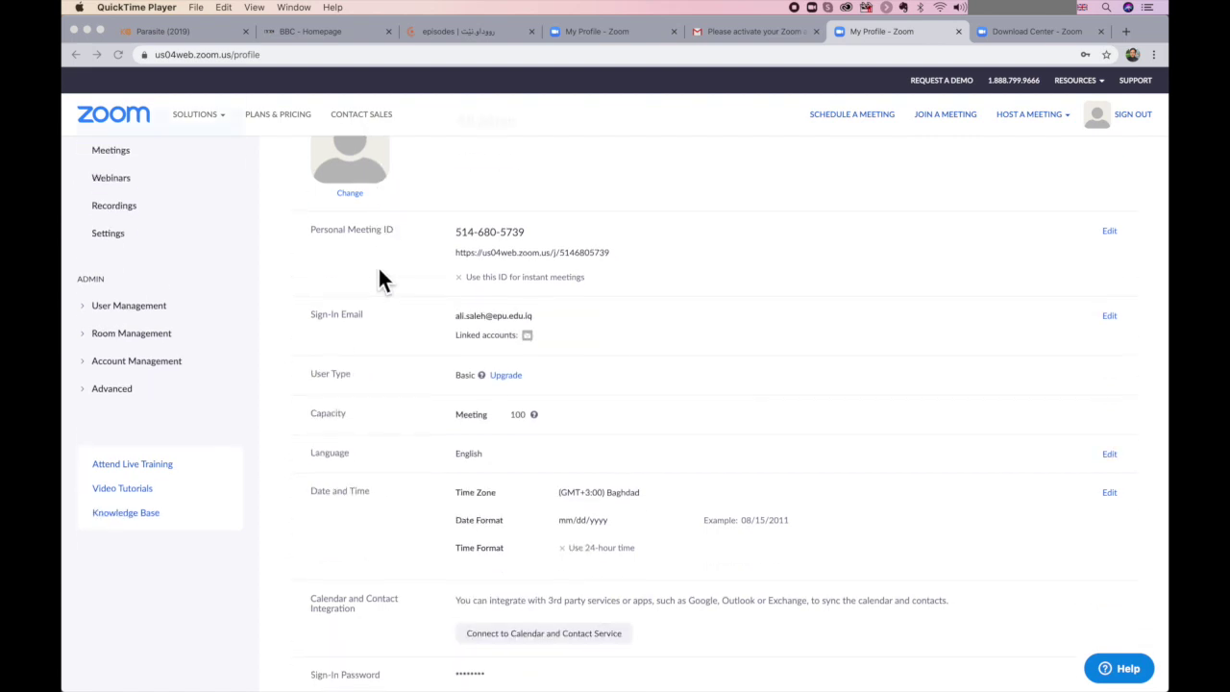
pyautogui.scroll(-4, 380, 279)
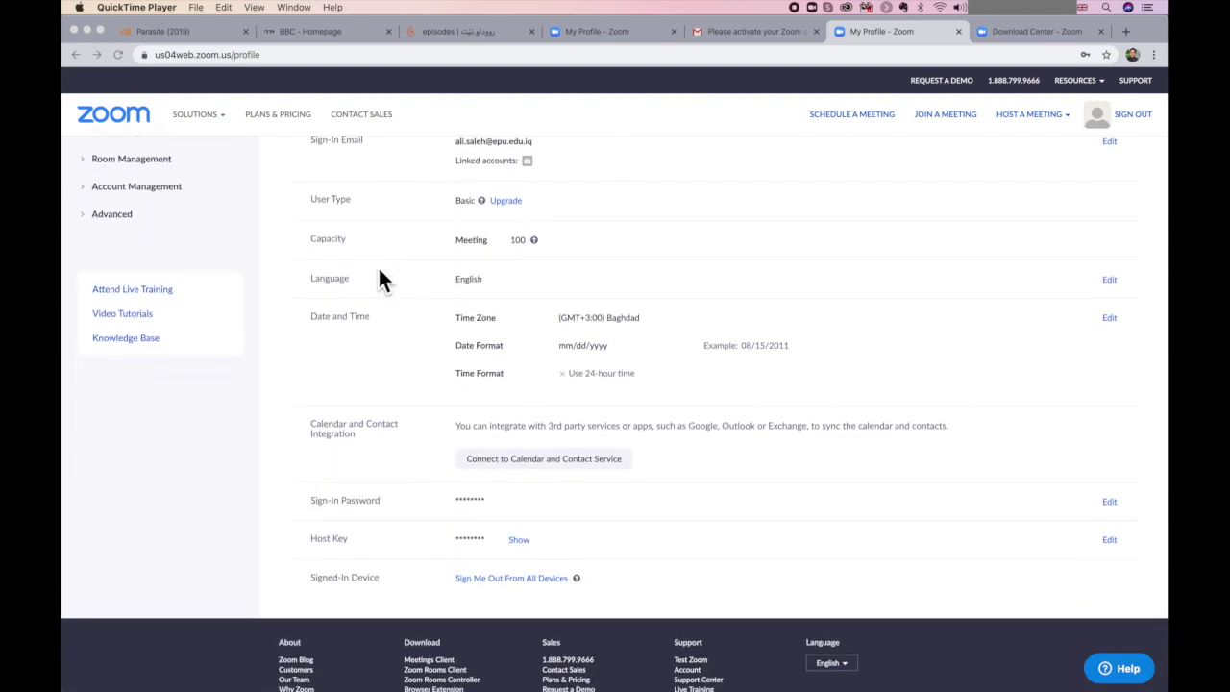
pyautogui.scroll(-3, 380, 277)
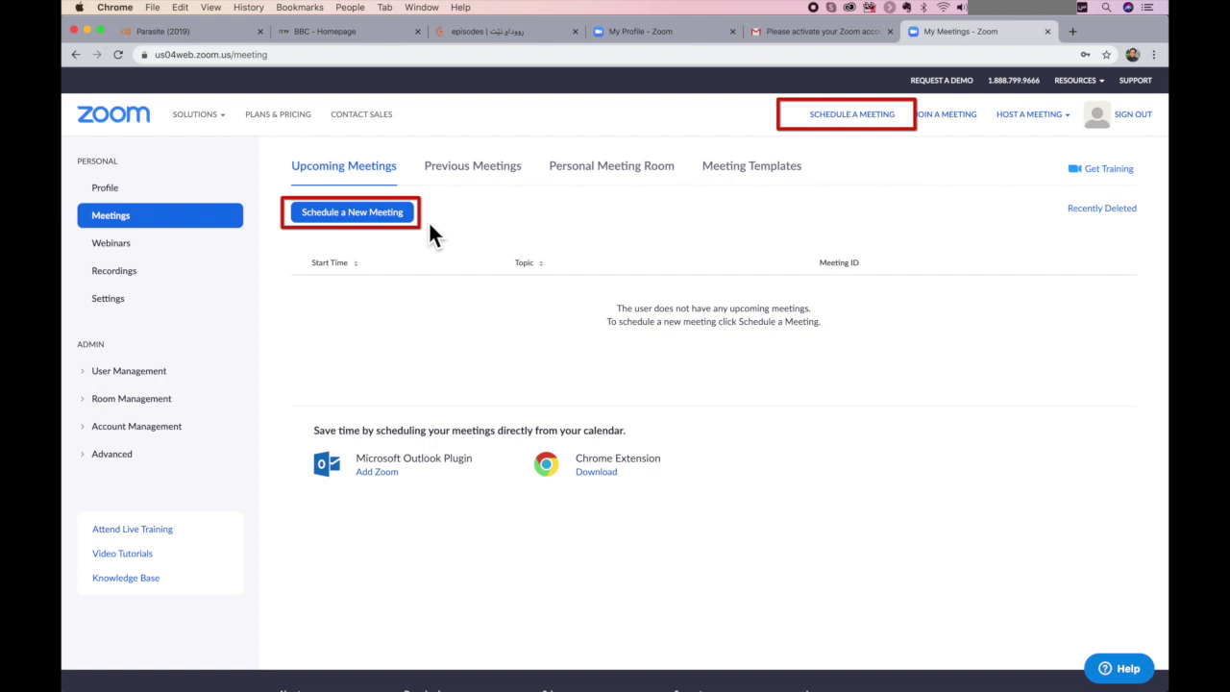
# - Start a new meeting schedule and select the default 'My Meeting' topic text
pyautogui.click(350, 215)
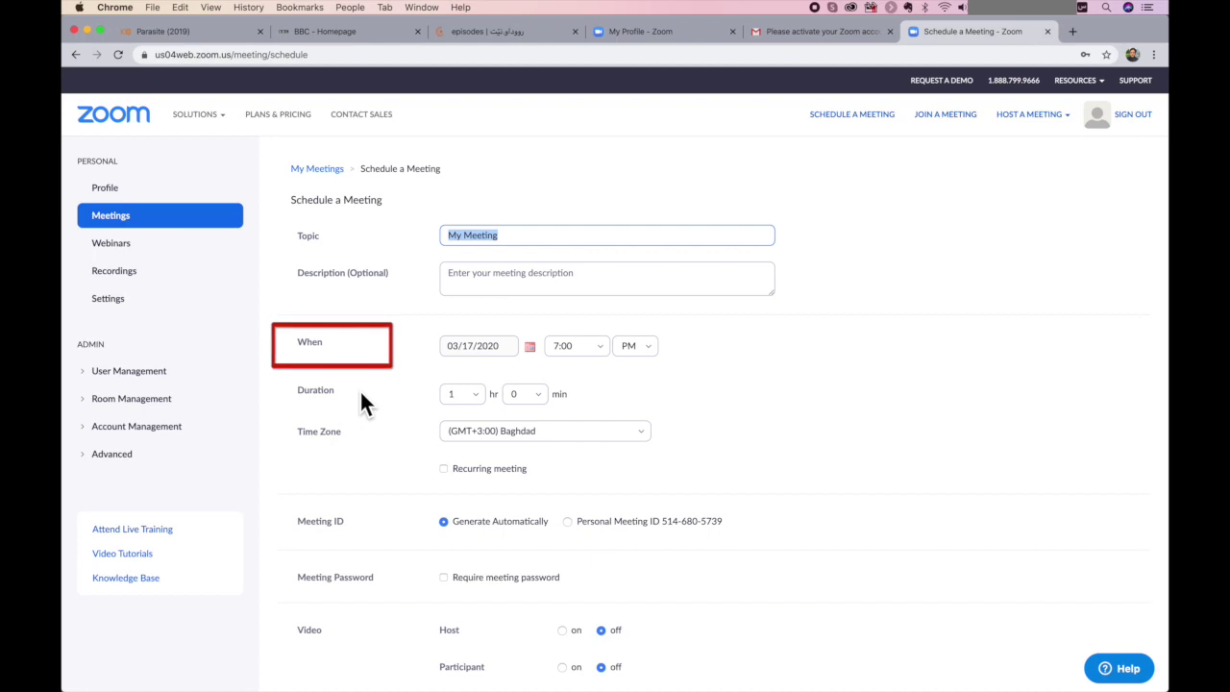
pyautogui.tripleClick(495, 247)
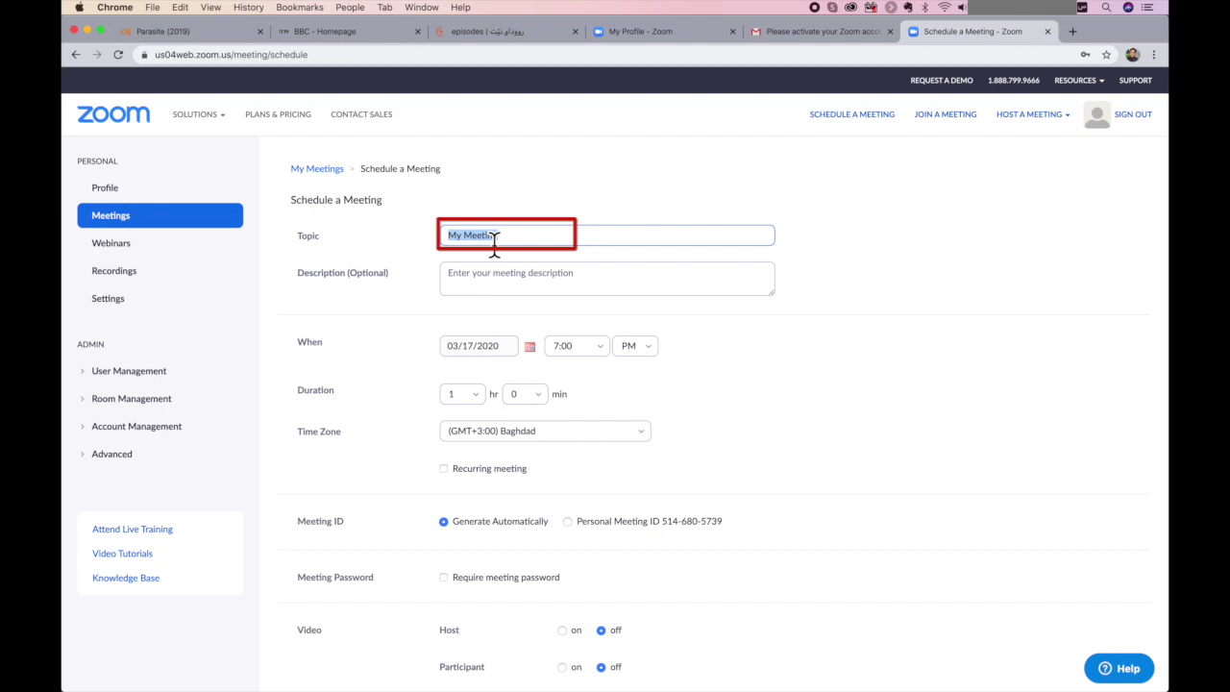
# - Retitle the meeting 'پڕۆژەی خوێندن بە ئۆنلاین' and add the description 'کۆبوونەوەی چوارەم.'
pyautogui.press('BackSpace')
pyautogui.write('پرۆ')
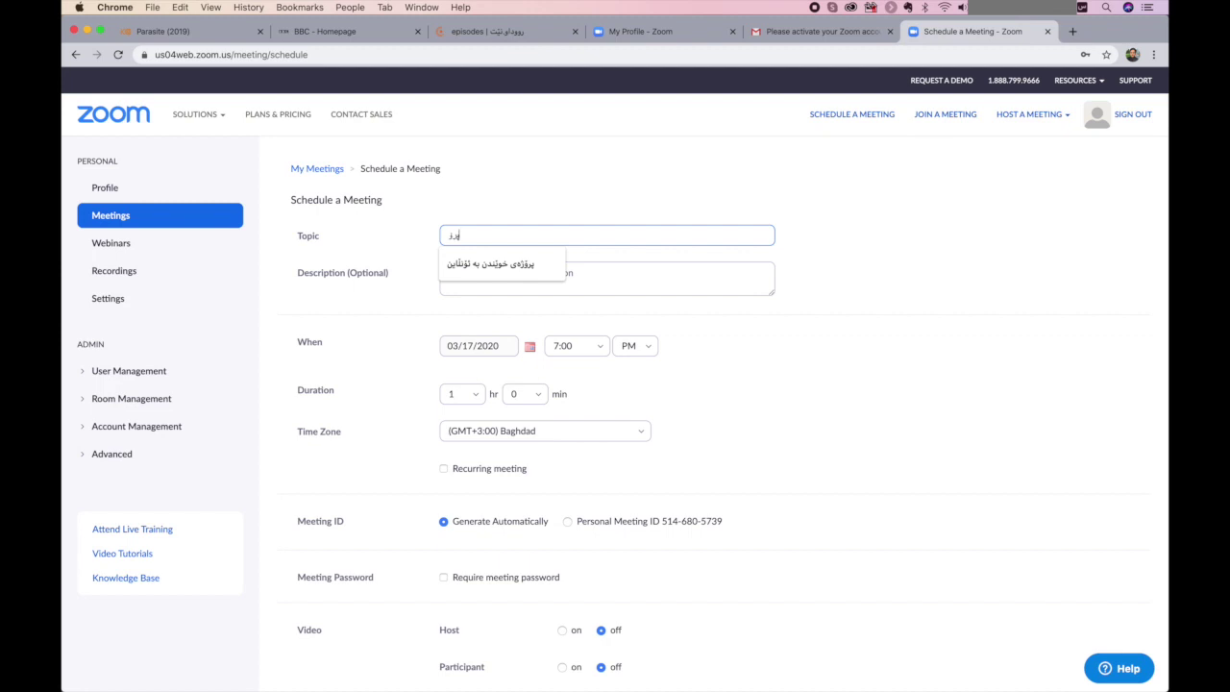
pyautogui.click(502, 262)
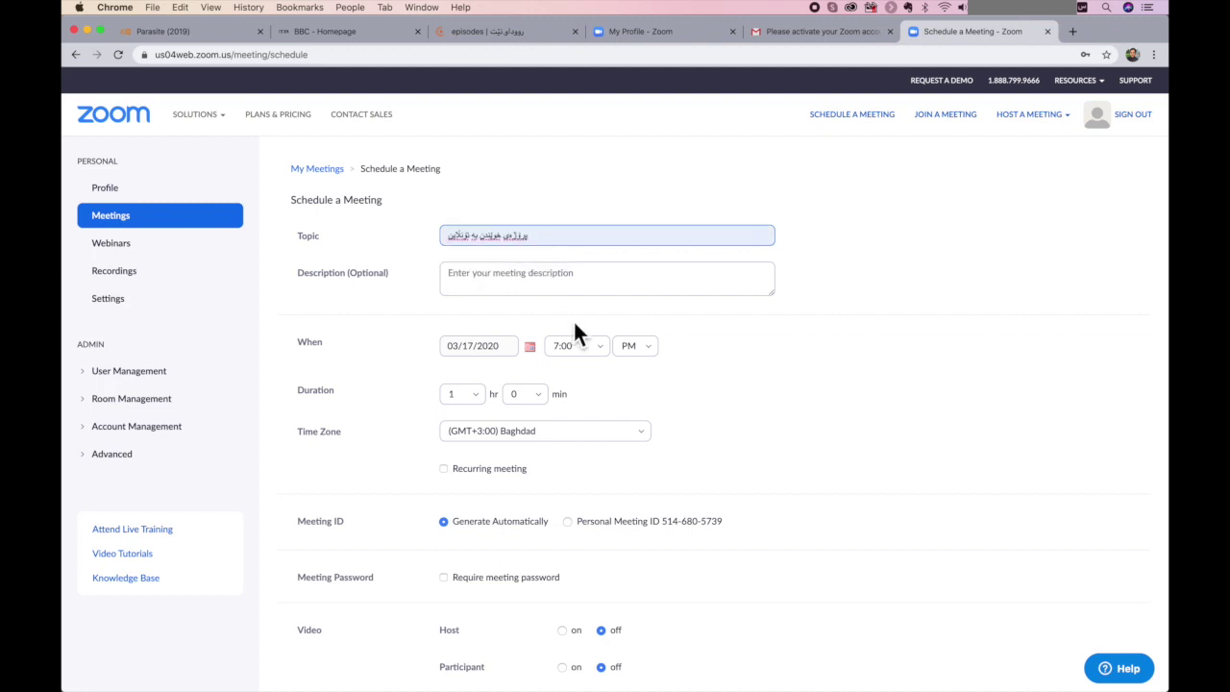
pyautogui.click(504, 291)
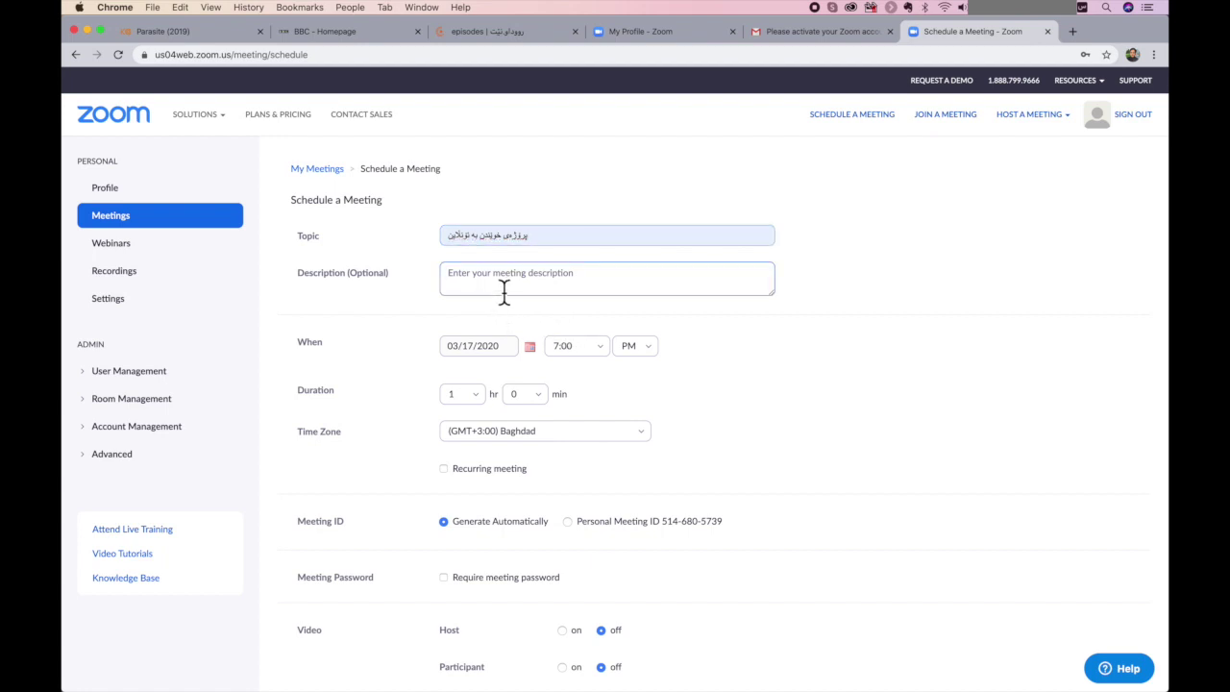
pyautogui.write('کۆبوو')
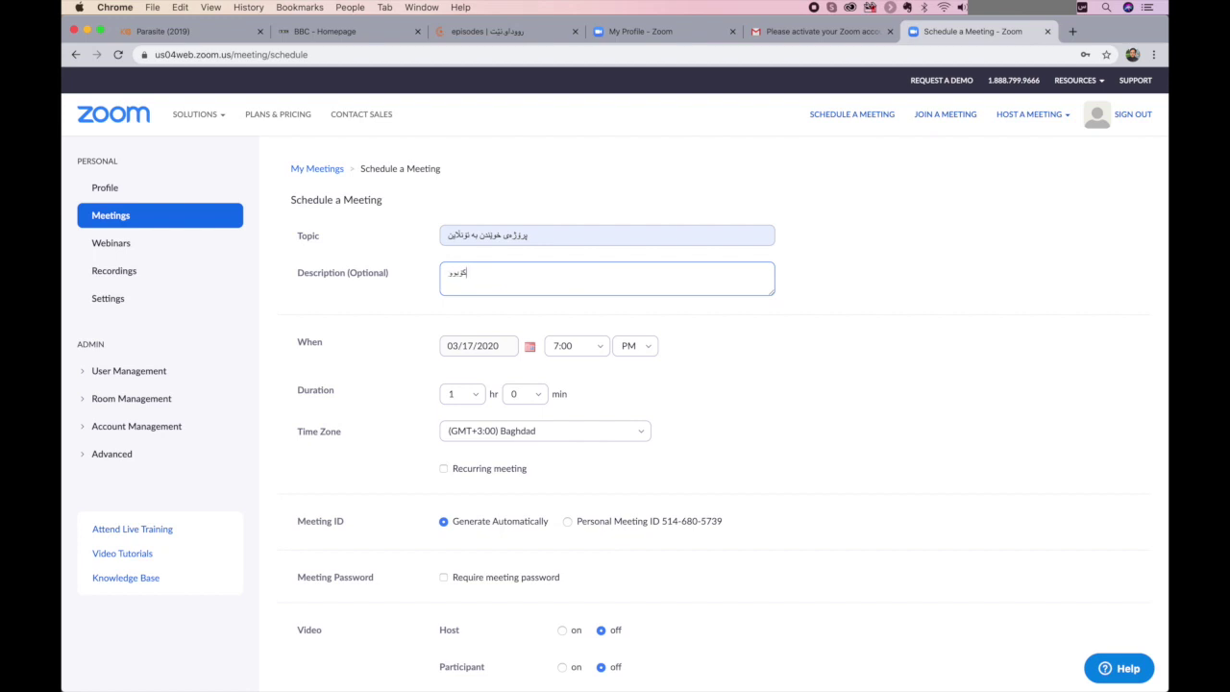
pyautogui.write('نەوەی چوارەم...')
# - Set the meeting to start at 9:00 PM on 03/17/2020 with a 2-hour duration
pyautogui.click(532, 352)
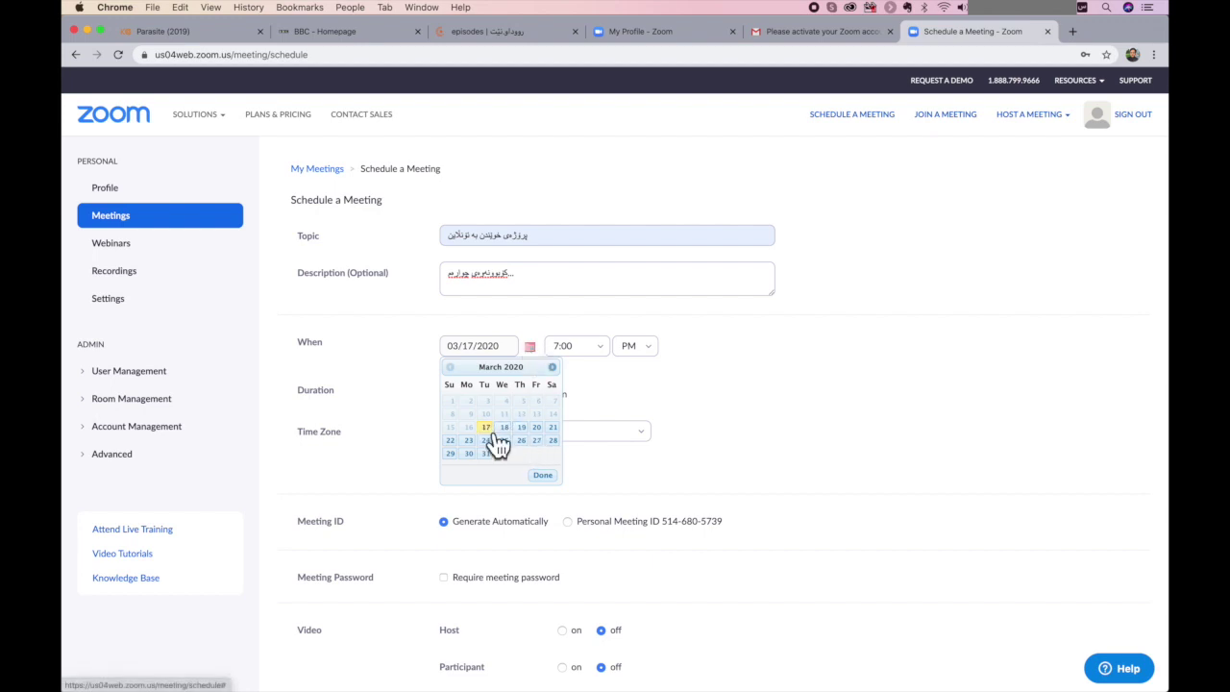
pyautogui.click(601, 352)
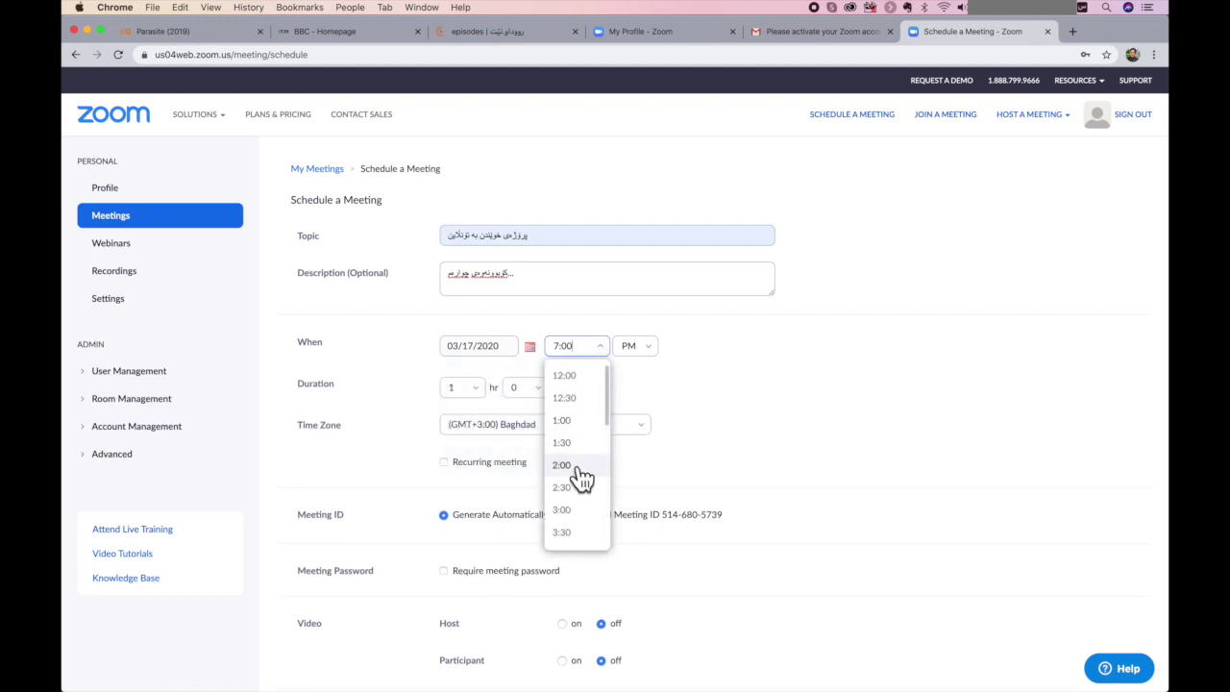
pyautogui.scroll(-5, 578, 472)
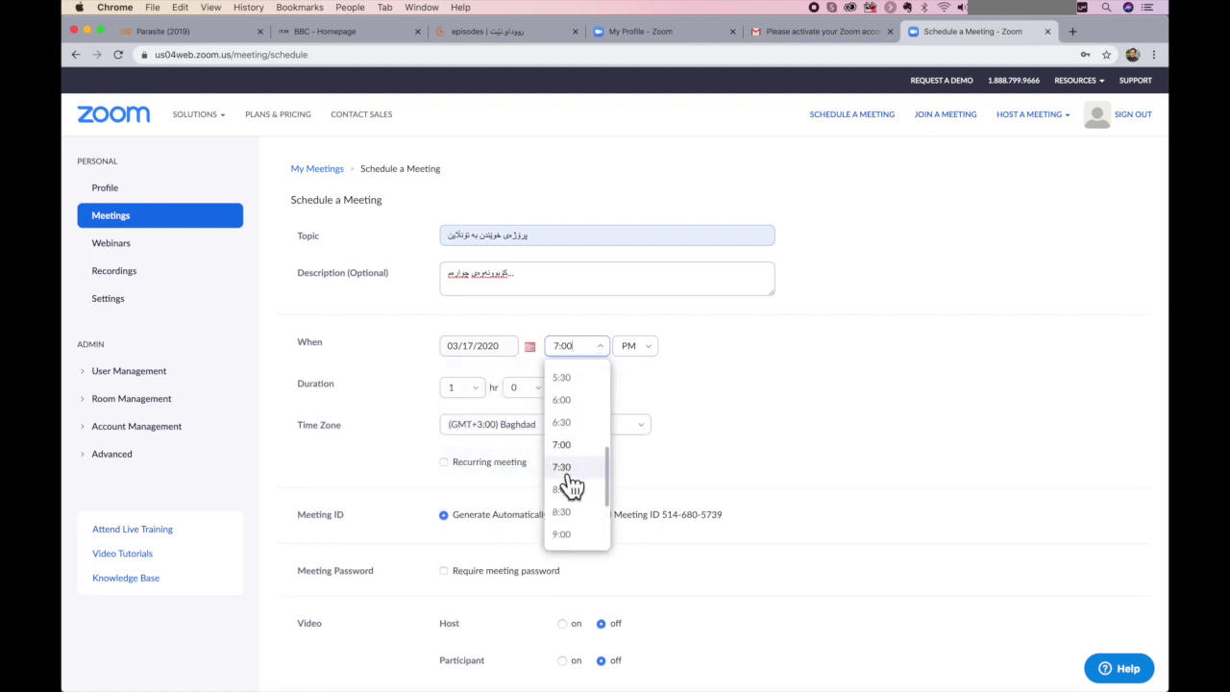
pyautogui.scroll(-2, 577, 499)
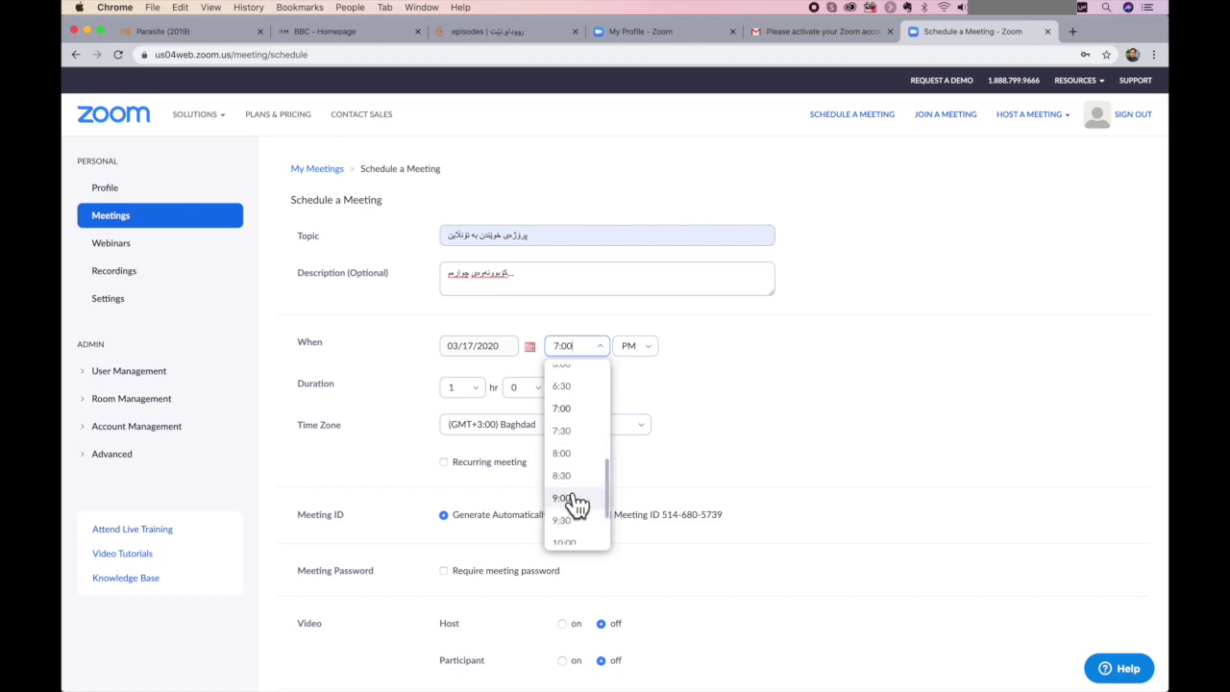
pyautogui.click(573, 498)
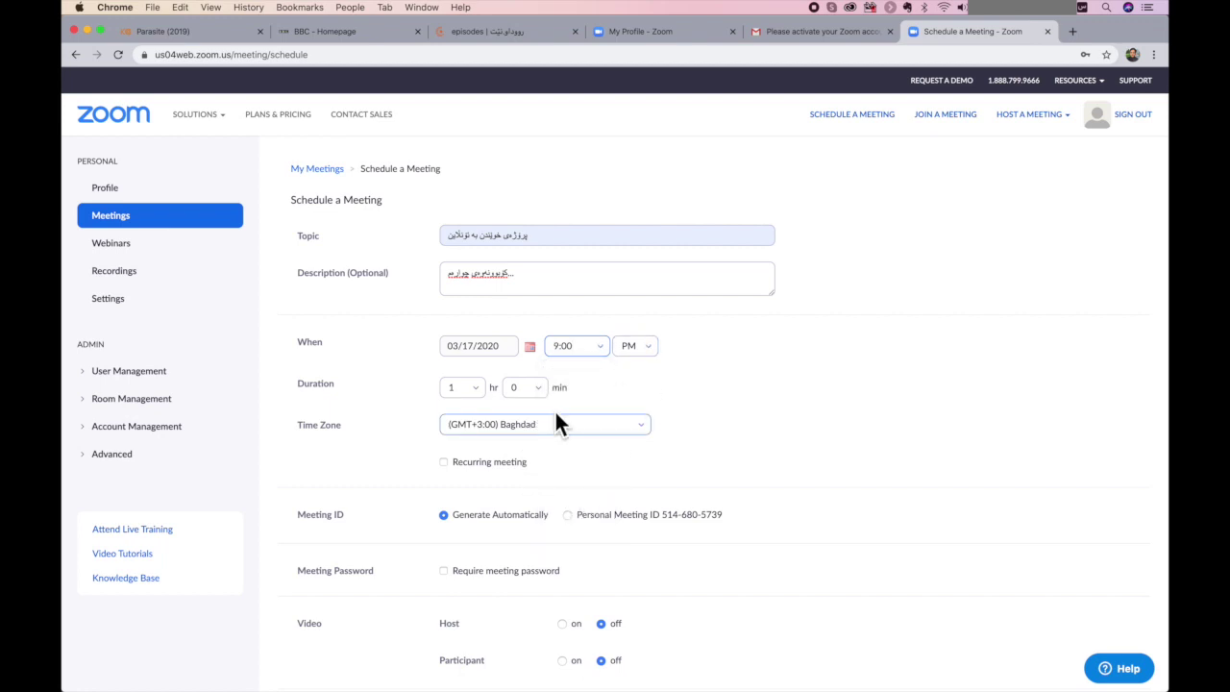
pyautogui.click(476, 389)
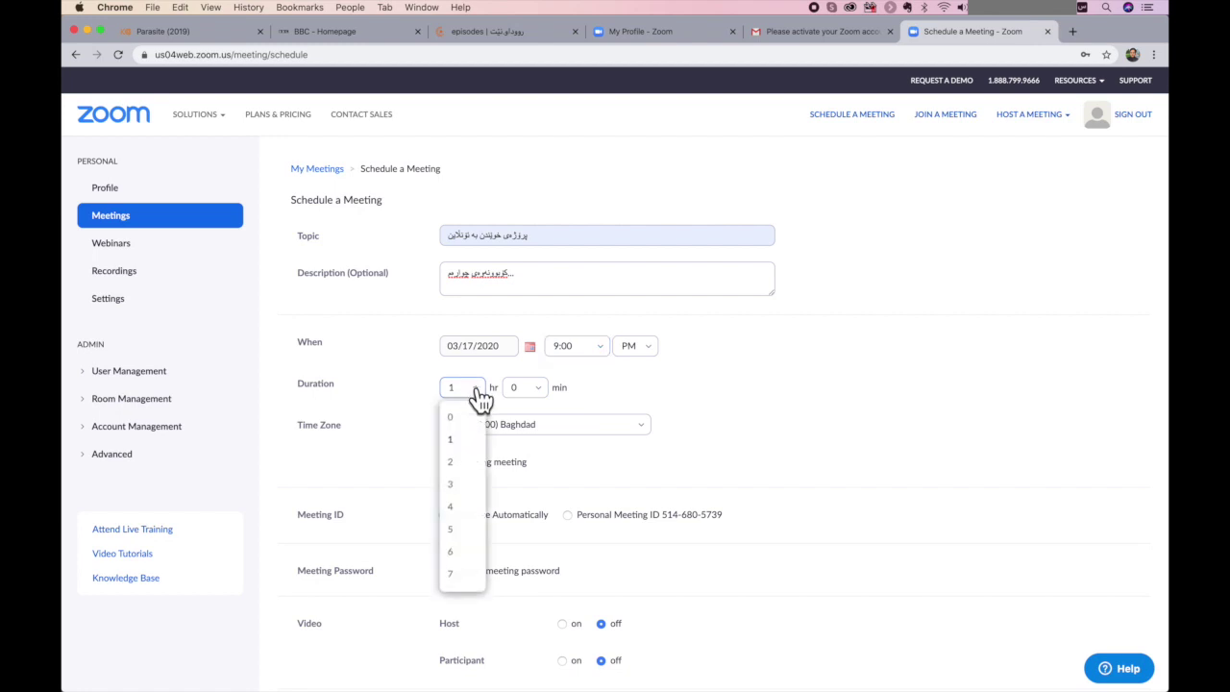
pyautogui.click(454, 463)
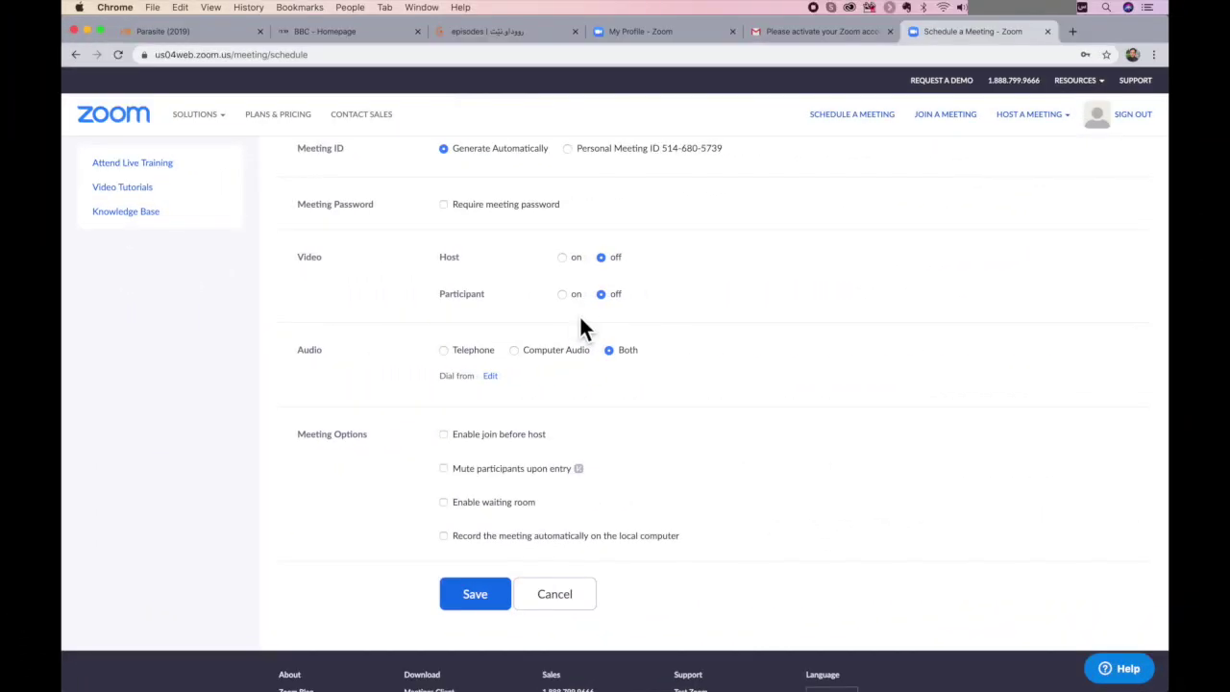
# - Scroll down to Meeting Options and save the scheduled meeting
pyautogui.scroll(-1, 582, 320)
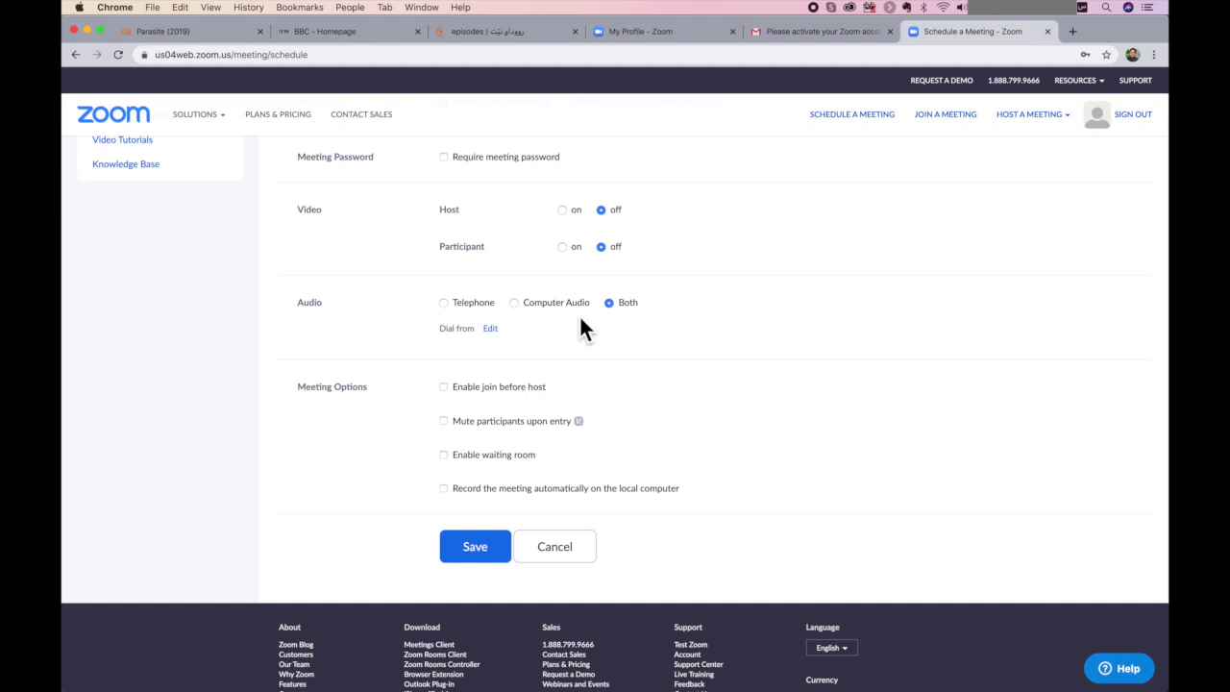
pyautogui.scroll(-1, 581, 319)
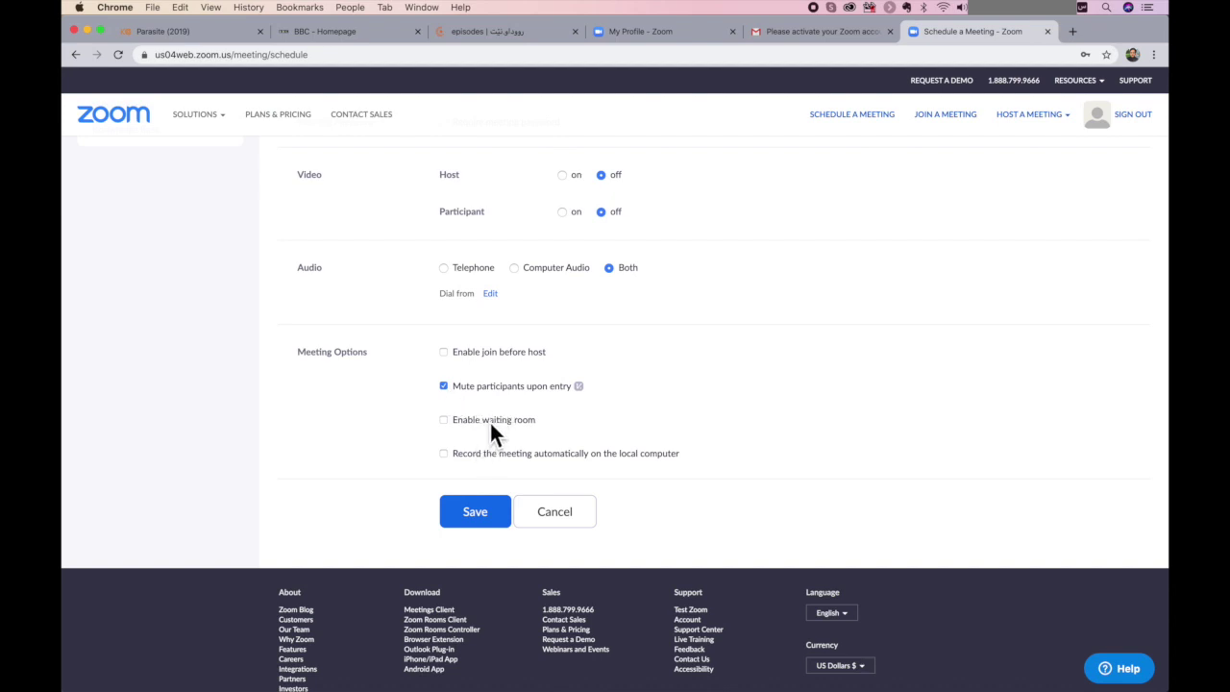
pyautogui.click(469, 516)
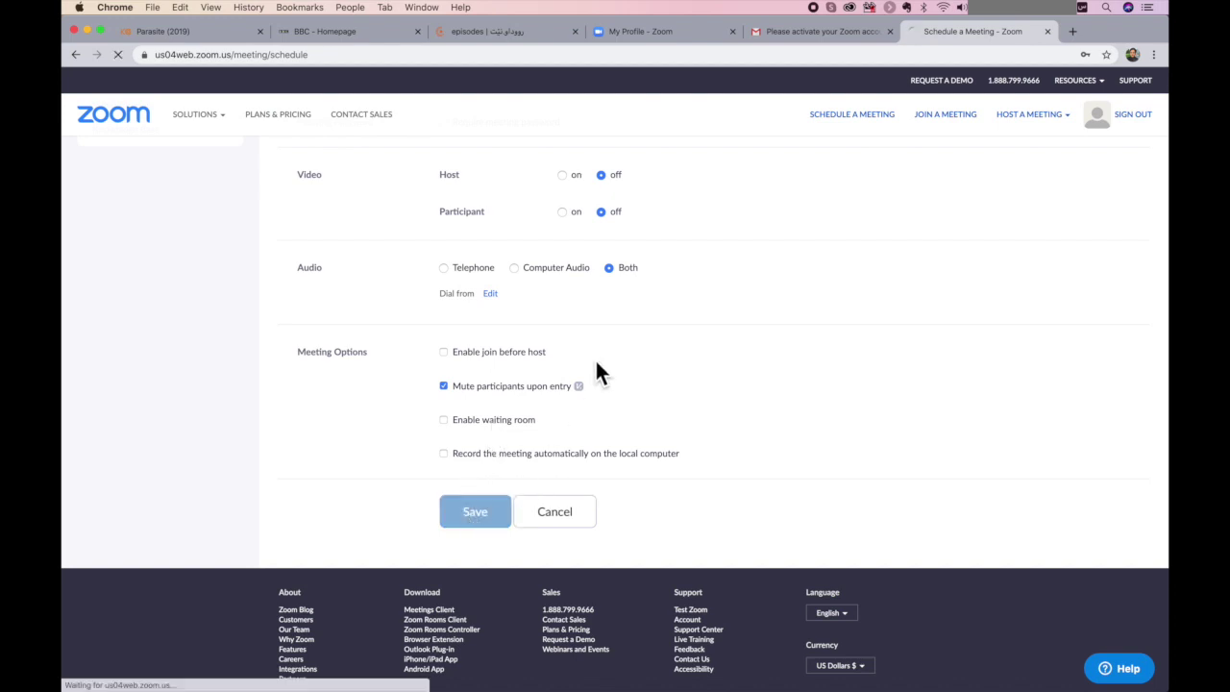
# - Select the meeting's full join URL and copy it
pyautogui.scroll(-5, 596, 362)
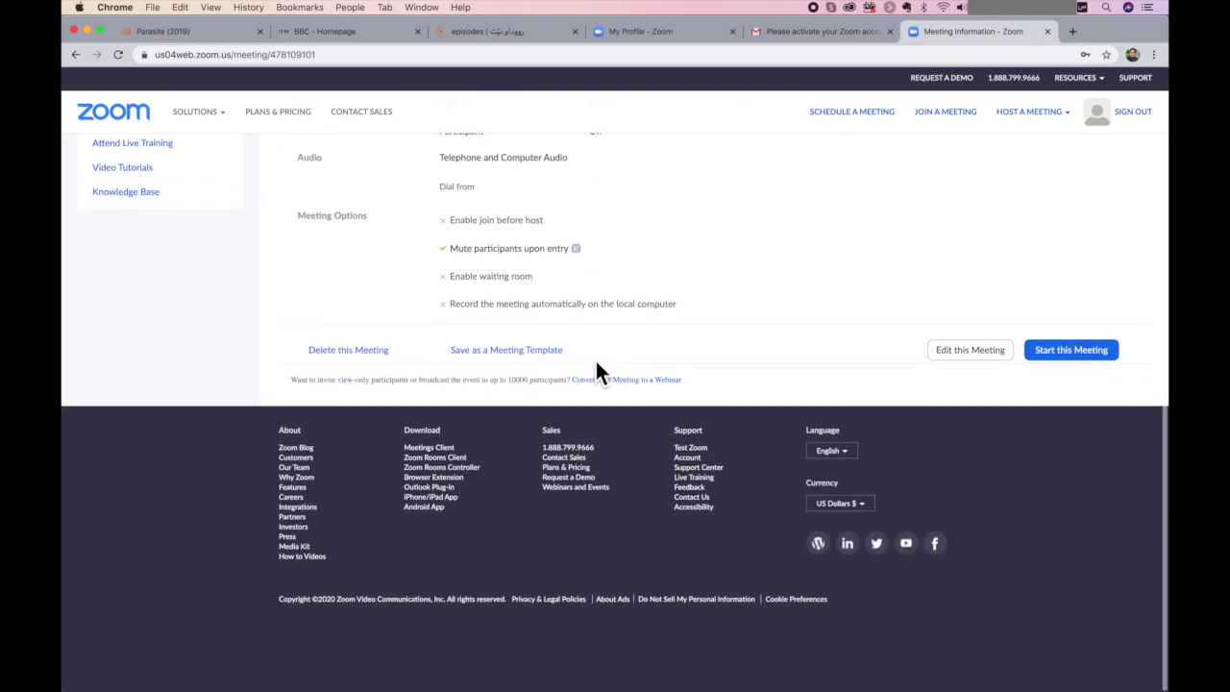
pyautogui.scroll(5, 596, 362)
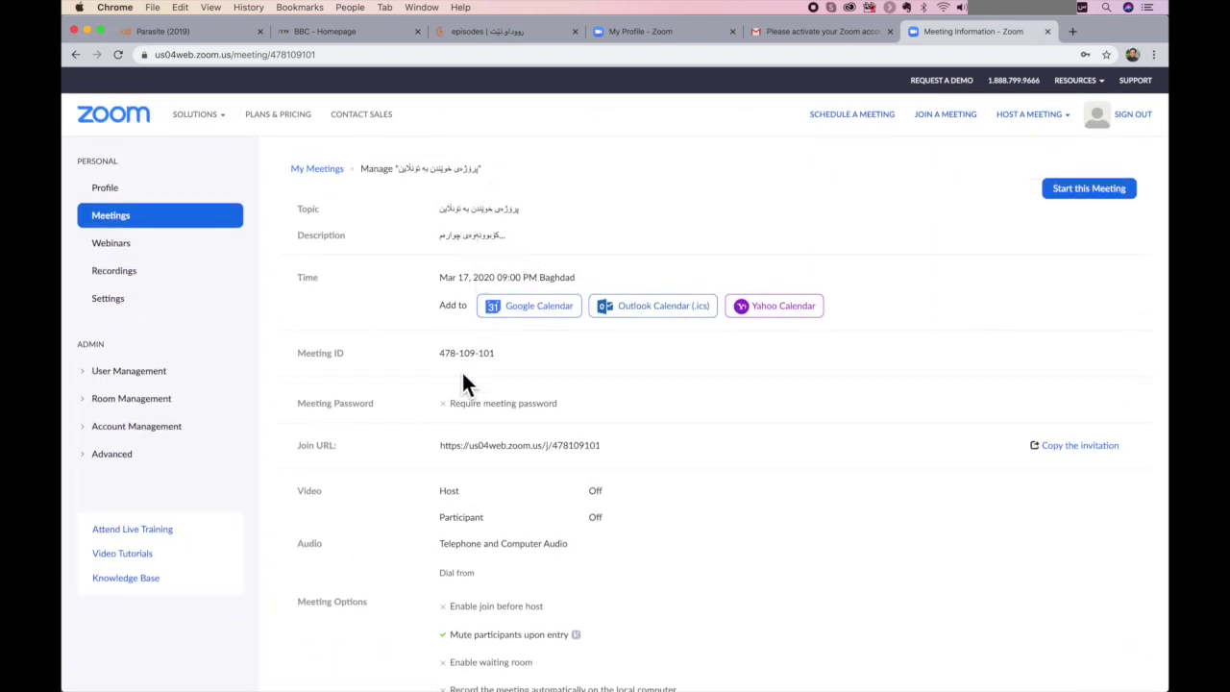
pyautogui.scroll(-3, 462, 371)
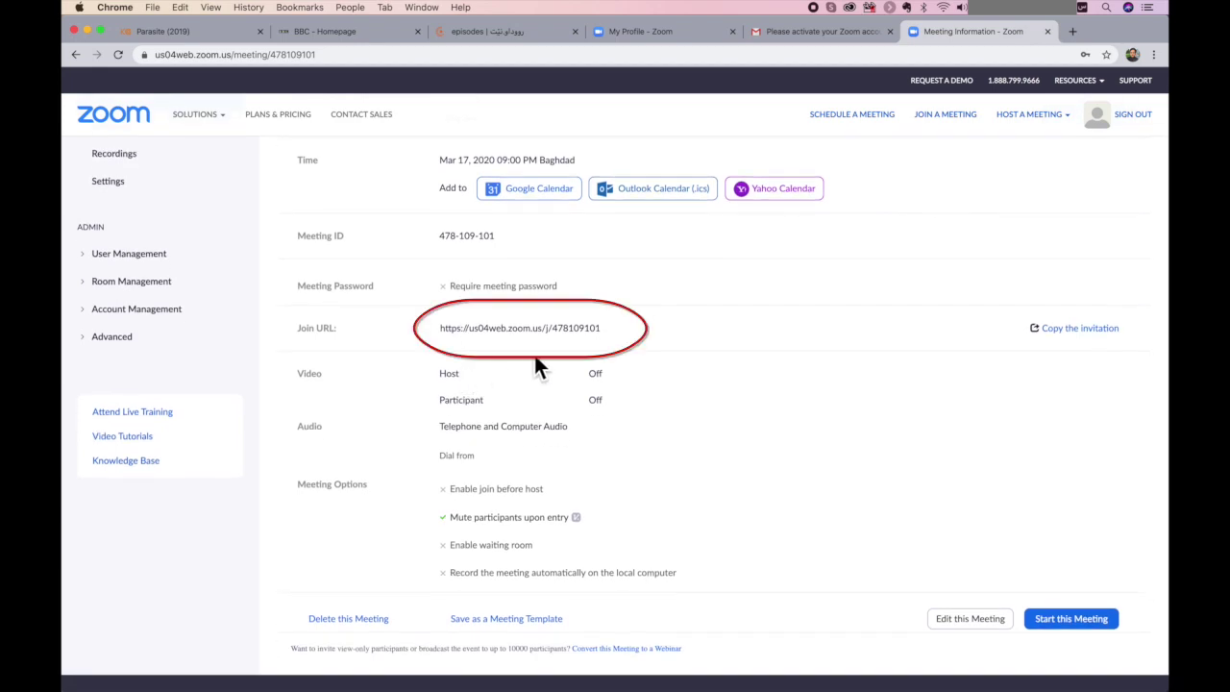
pyautogui.moveTo(440, 327)
pyautogui.mouseDown()
pyautogui.moveTo(585, 336)
pyautogui.moveTo(441, 329)
pyautogui.mouseUp()
pyautogui.tripleClick(601, 336)
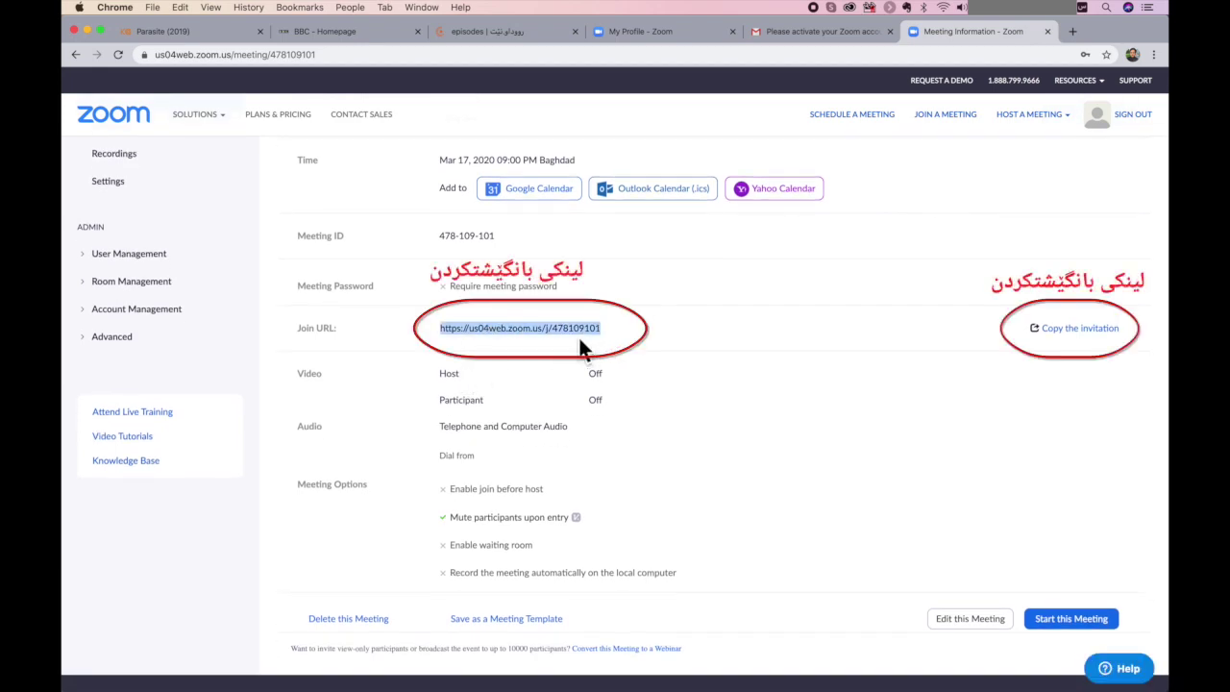
pyautogui.rightClick(567, 329)
pyautogui.click(602, 355)
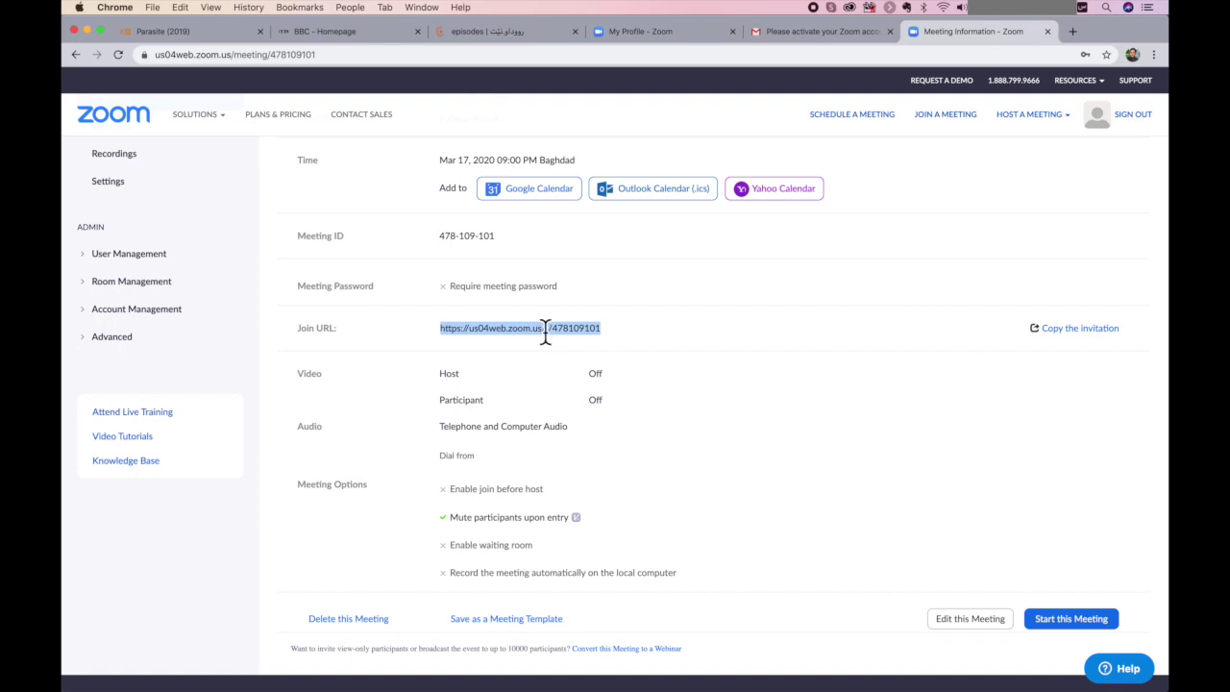
# - Paste the join URL into a new Chrome tab, then return to the Meeting Information page
pyautogui.click(1075, 35)
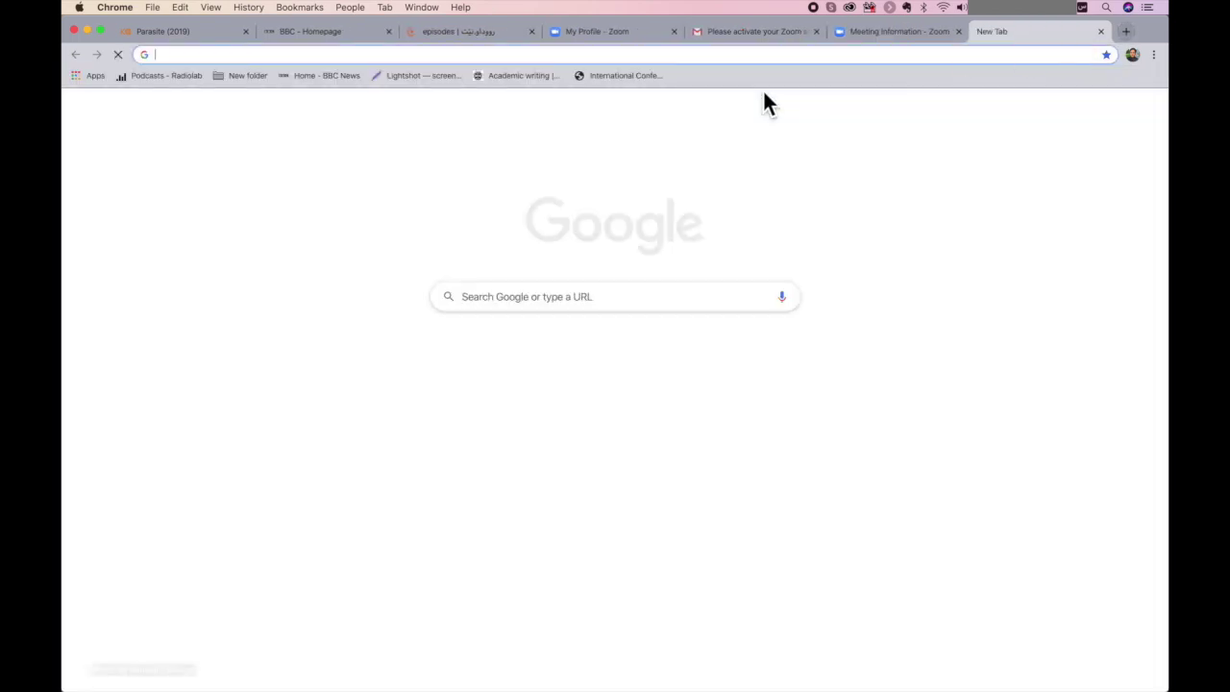
pyautogui.press('super+v')
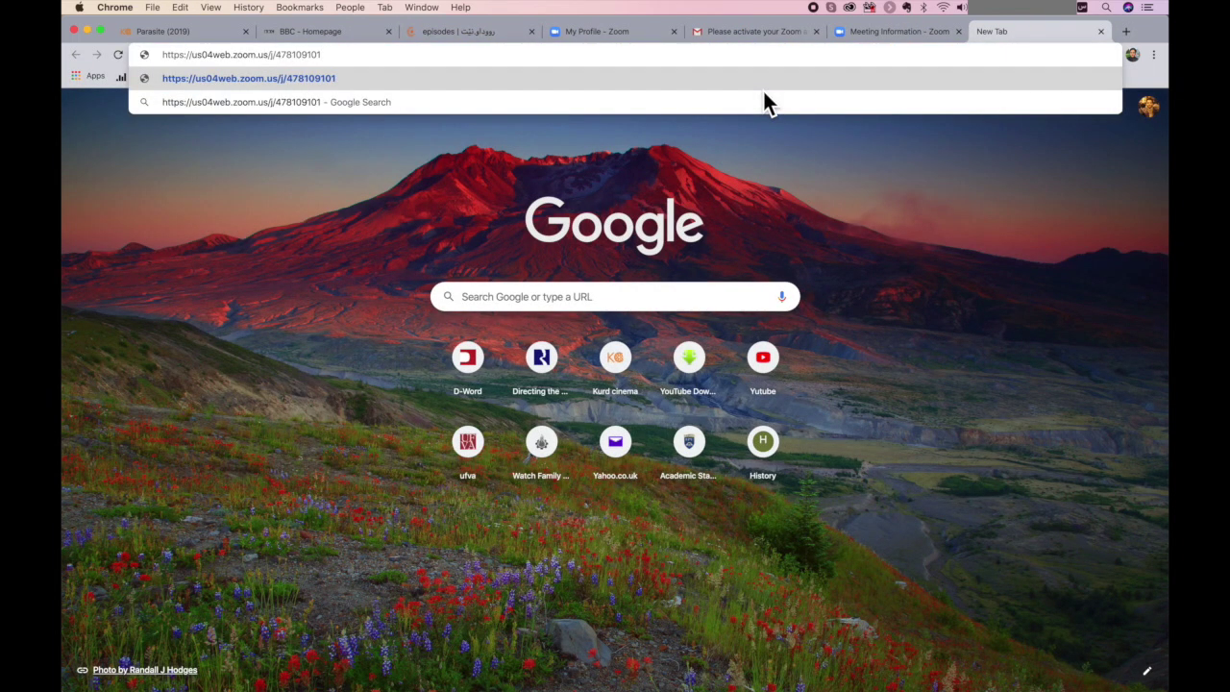
pyautogui.click(875, 30)
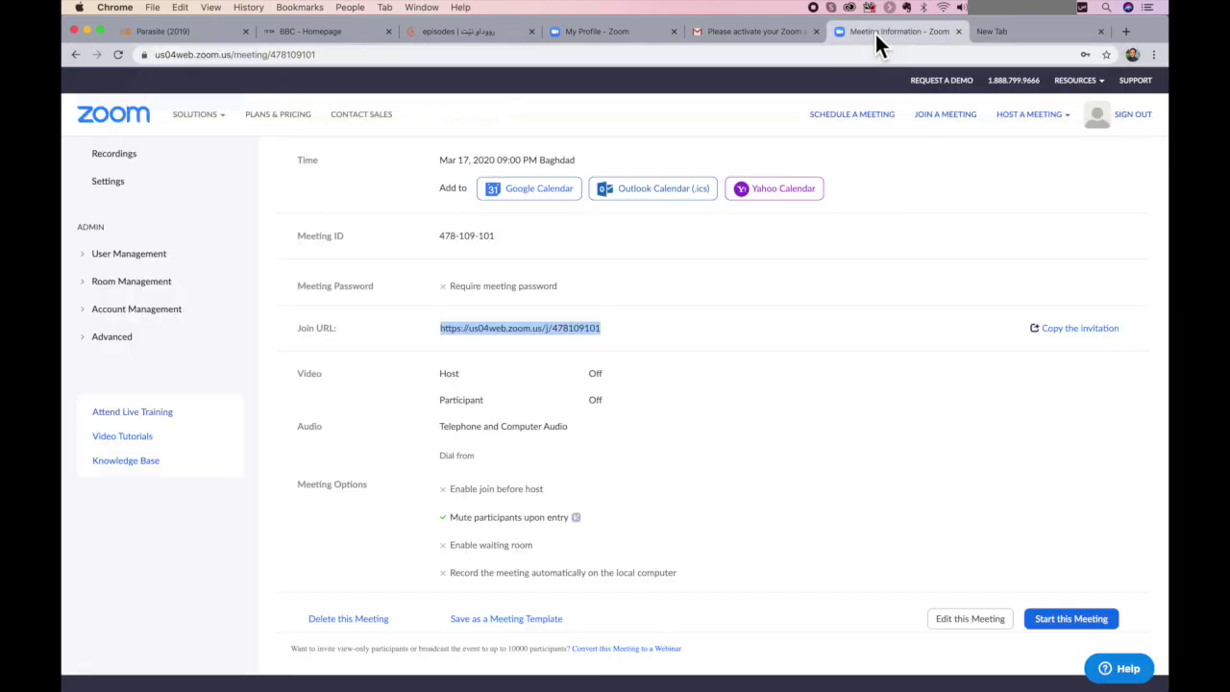
pyautogui.scroll(-5, 703, 422)
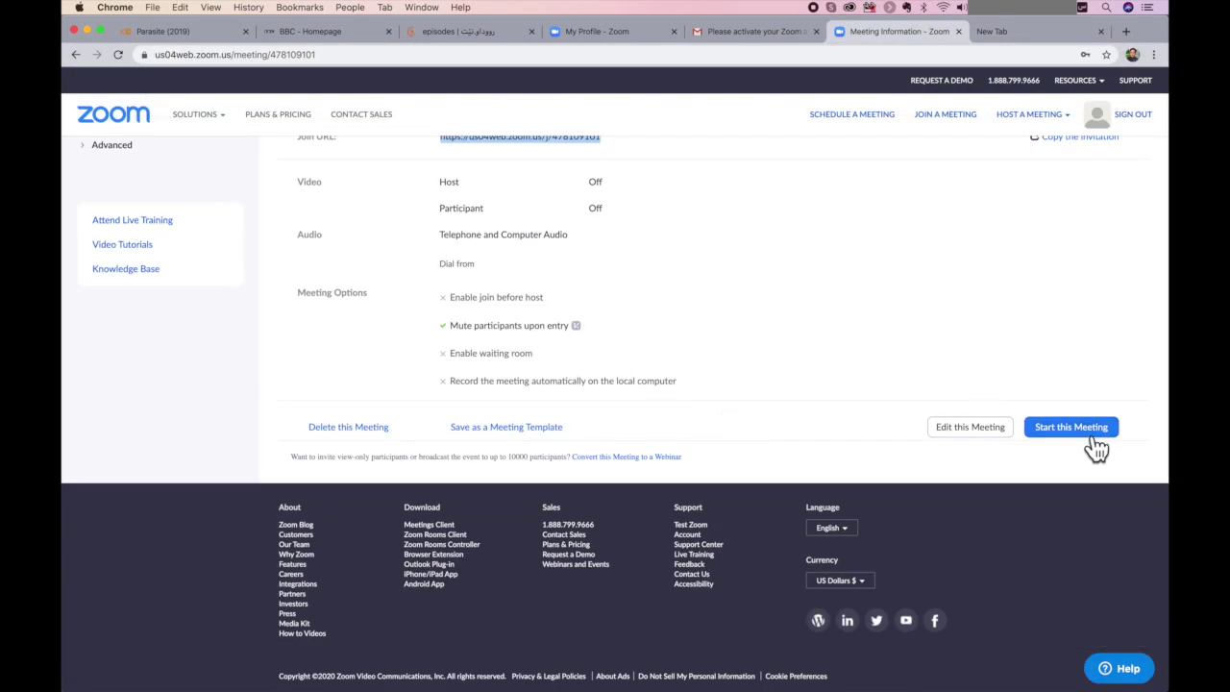
# - Start the scheduled meeting, then switch back to Chrome from Launchpad
pyautogui.scroll(4, 866, 290)
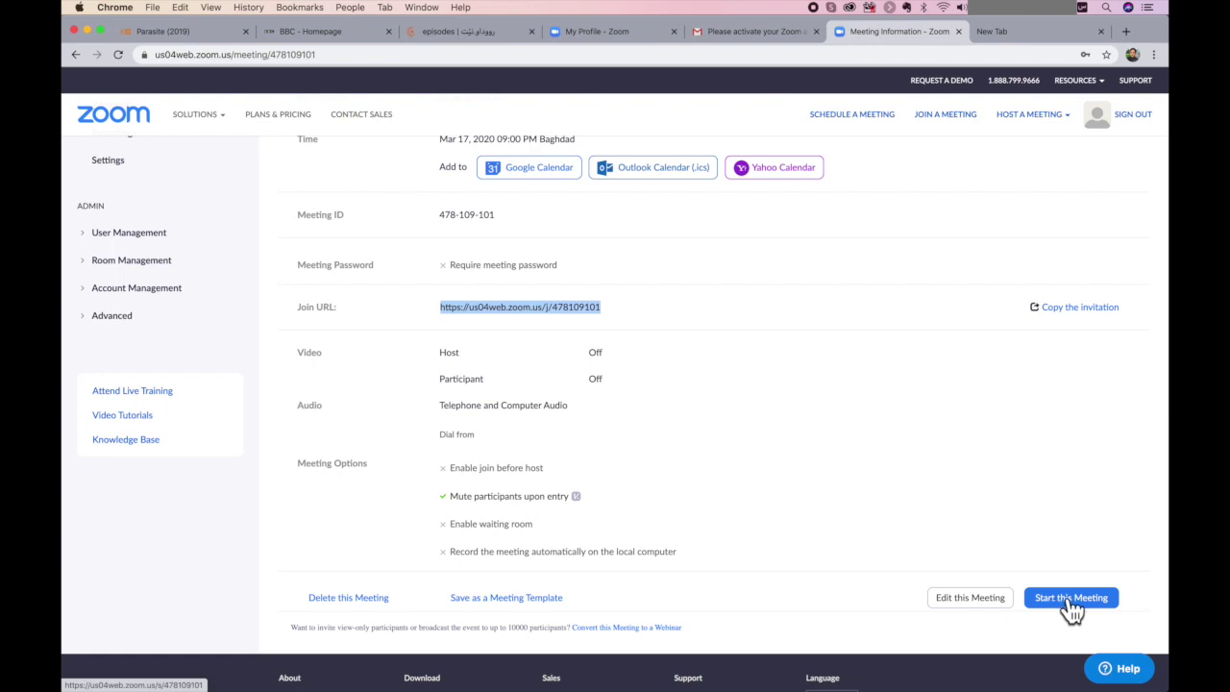
pyautogui.scroll(3, 928, 508)
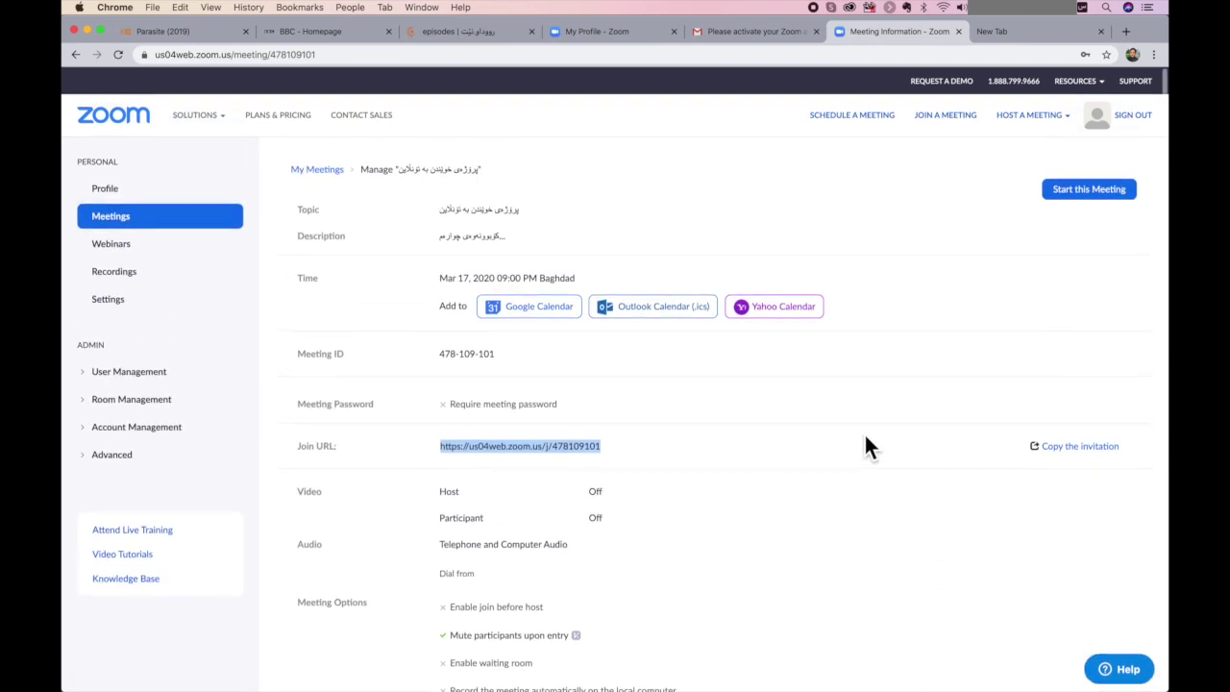
pyautogui.scroll(-4, 821, 490)
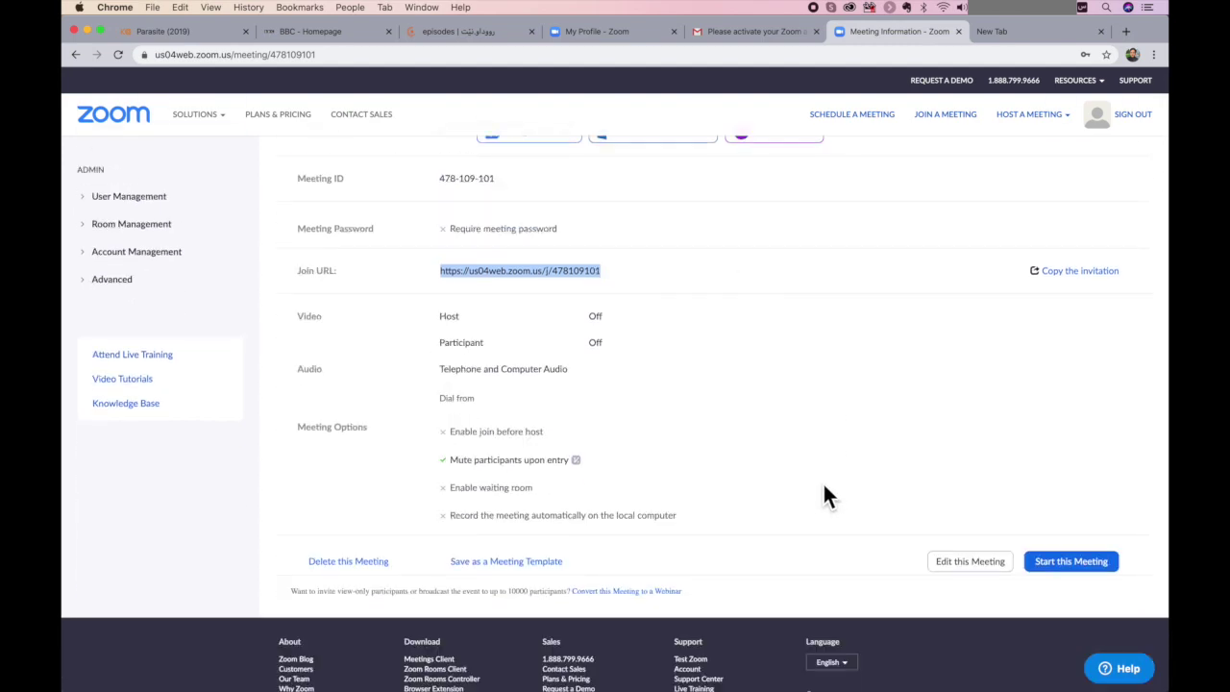
pyautogui.click(1076, 554)
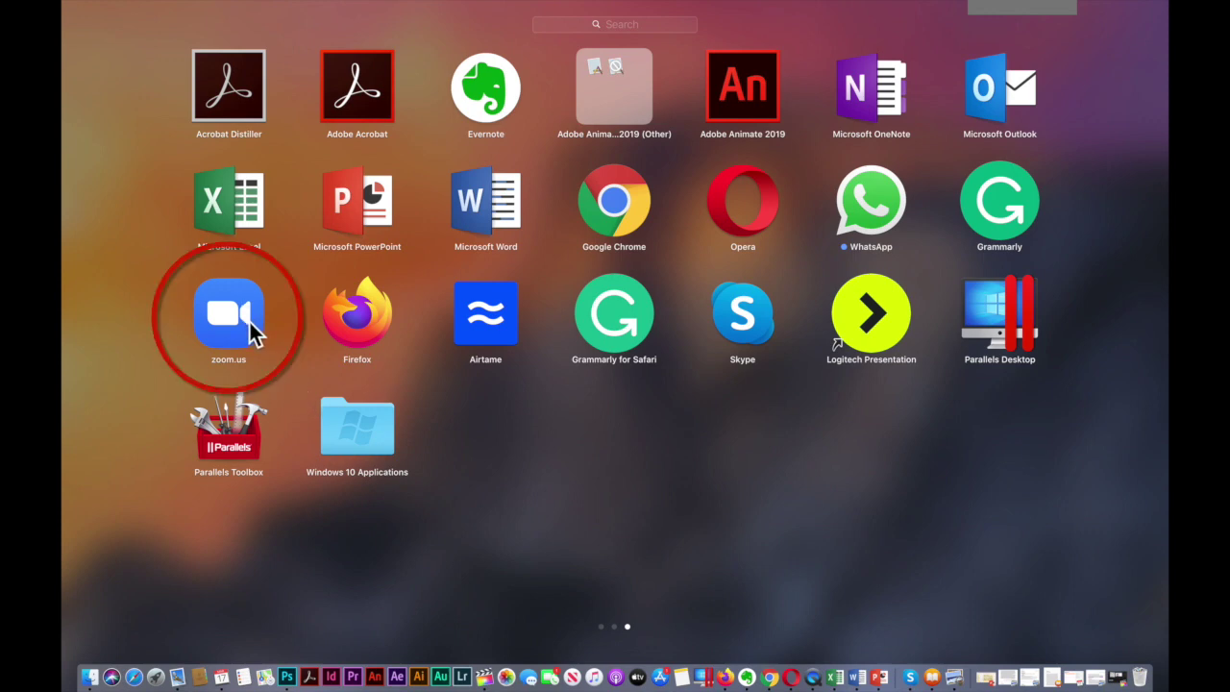
pyautogui.click(769, 668)
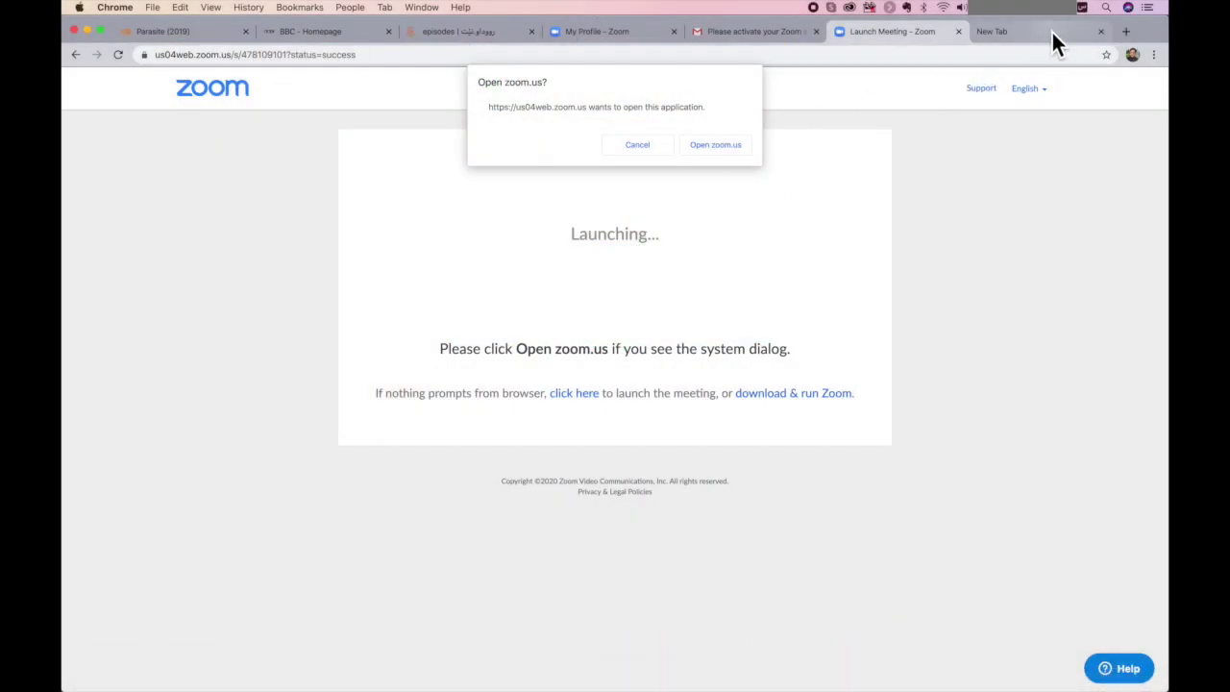
# - Google 'zoom.us download' in the new tab
pyautogui.click(1051, 29)
pyautogui.hotkey('shift', 'Left')
pyautogui.hotkey('shift', 'Left')
pyautogui.hotkey('shift', 'Left')
pyautogui.hotkey('shift', 'Left')
pyautogui.hotkey('shift', 'Left')
pyautogui.hotkey('shift', 'Left')
pyautogui.hotkey('shift', 'Left')
pyautogui.hotkey('shift', 'Left')
pyautogui.hotkey('shift', 'Left')
pyautogui.hotkey('shift', 'Left')
pyautogui.hotkey('shift', 'Left')
pyautogui.hotkey('shift', 'Left')
pyautogui.hotkey('shift', 'Left')
pyautogui.hotkey('shift', 'Left')
pyautogui.hotkey('shift', 'Left')
pyautogui.hotkey('shift', 'Left')
pyautogui.hotkey('shift', 'Left')
pyautogui.hotkey('shift', 'Left')
pyautogui.hotkey('shift', 'Left')
pyautogui.hotkey('shift', 'Left')
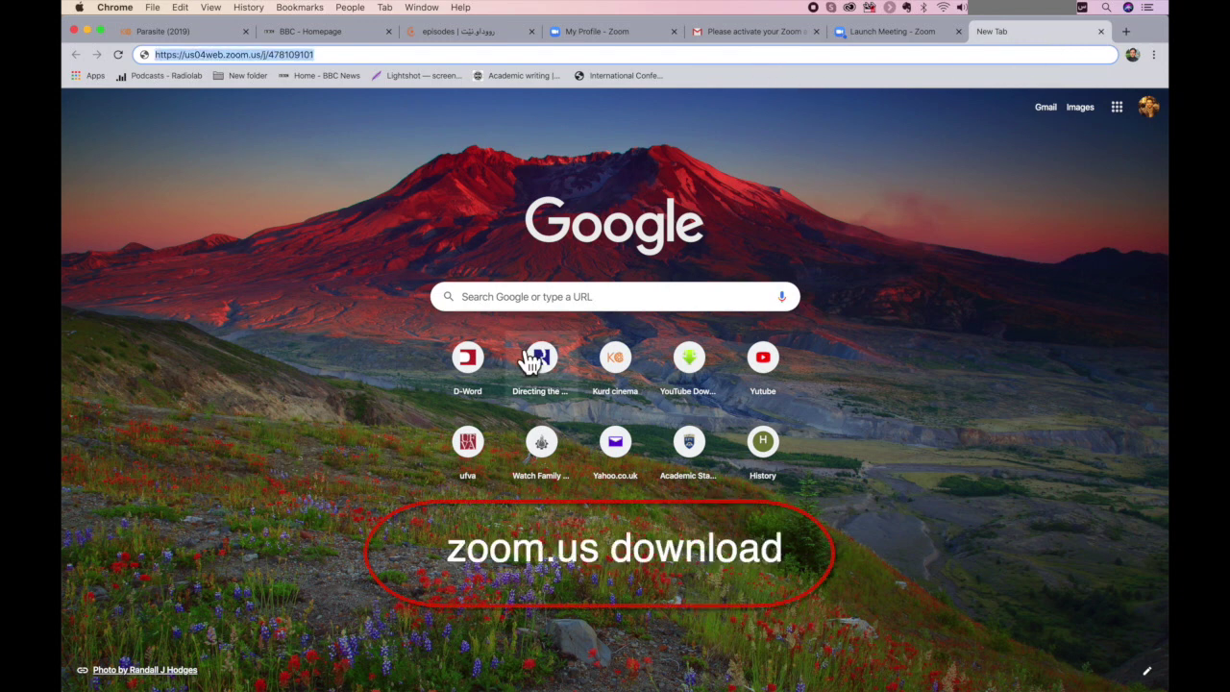
pyautogui.click(553, 298)
pyautogui.write('zoo')
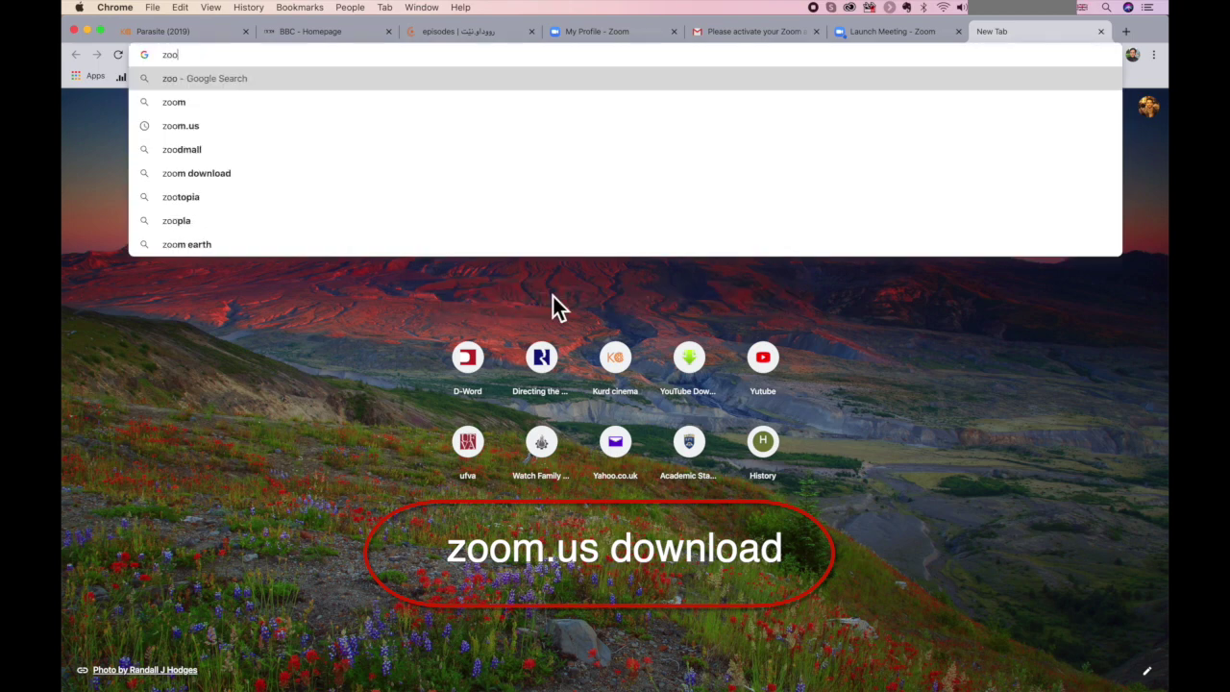
pyautogui.write('m.us')
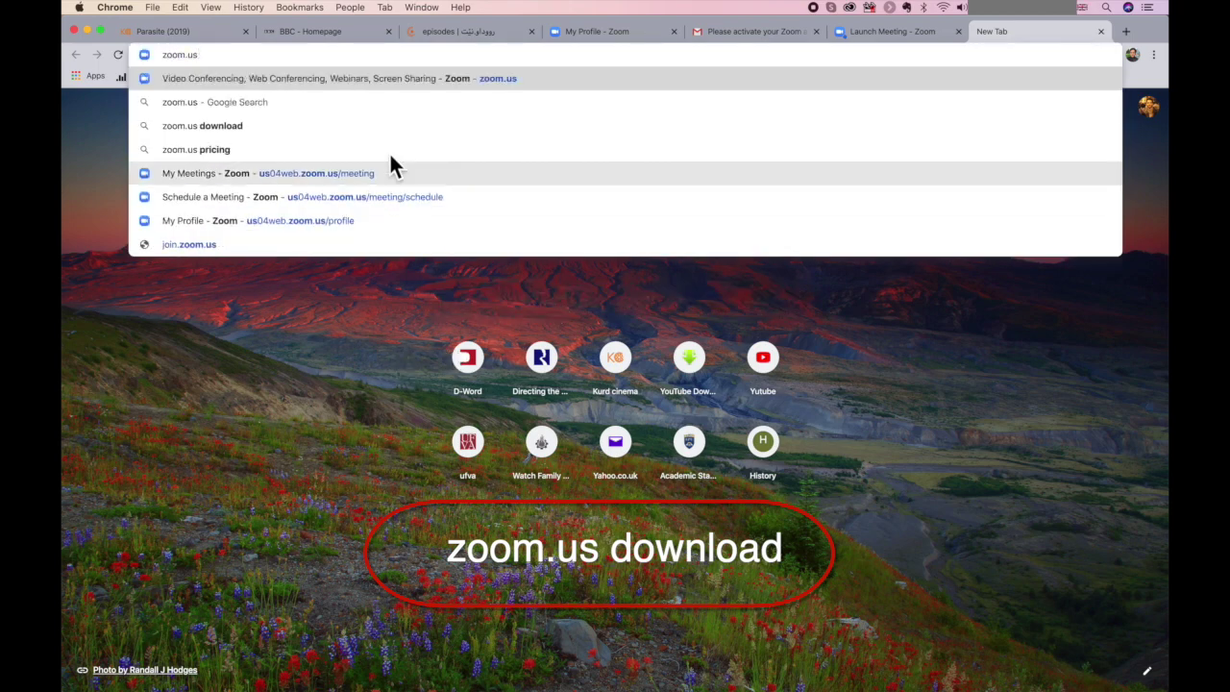
pyautogui.click(392, 132)
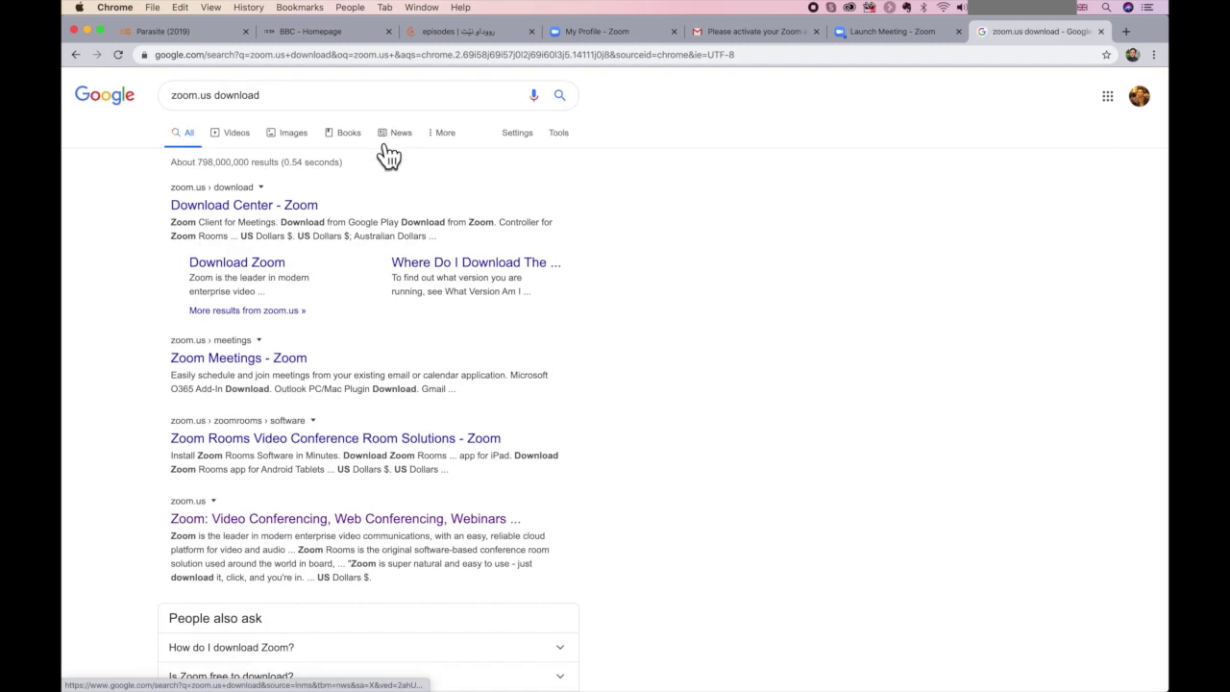
# - Browse Zoom's Download Center page, then return to the Launch Meeting tab
pyautogui.click(273, 206)
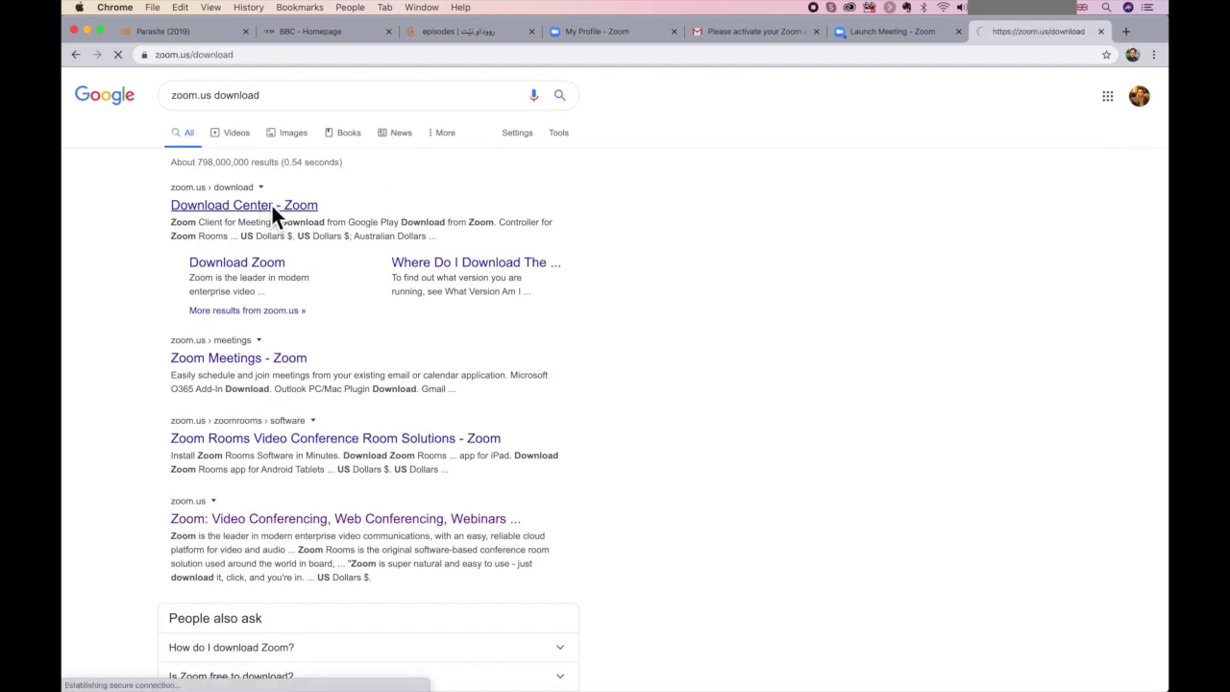
pyautogui.scroll(-5, 440, 307)
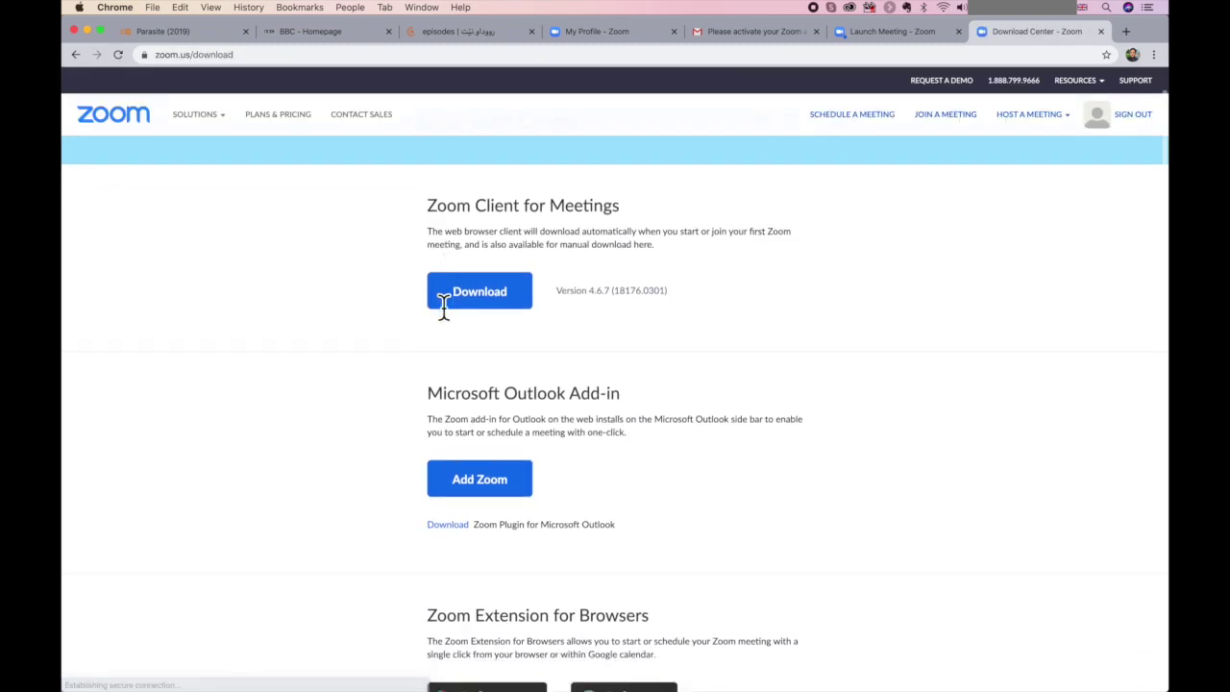
pyautogui.scroll(-7, 444, 307)
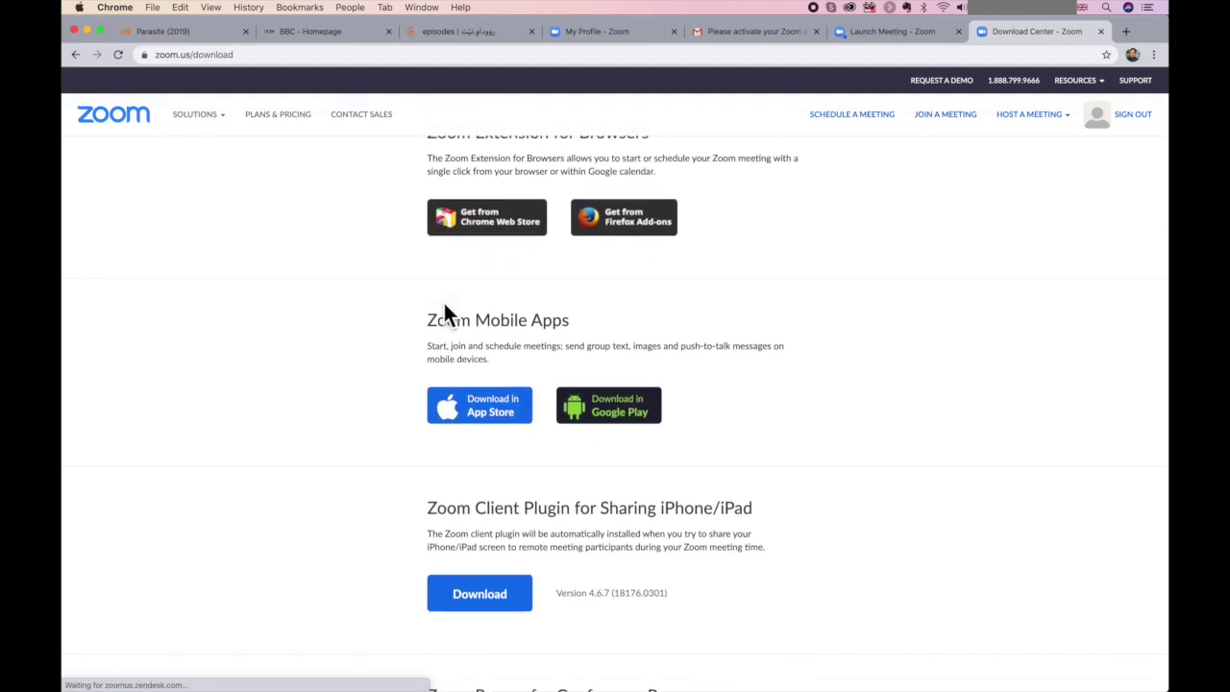
pyautogui.scroll(-1, 446, 315)
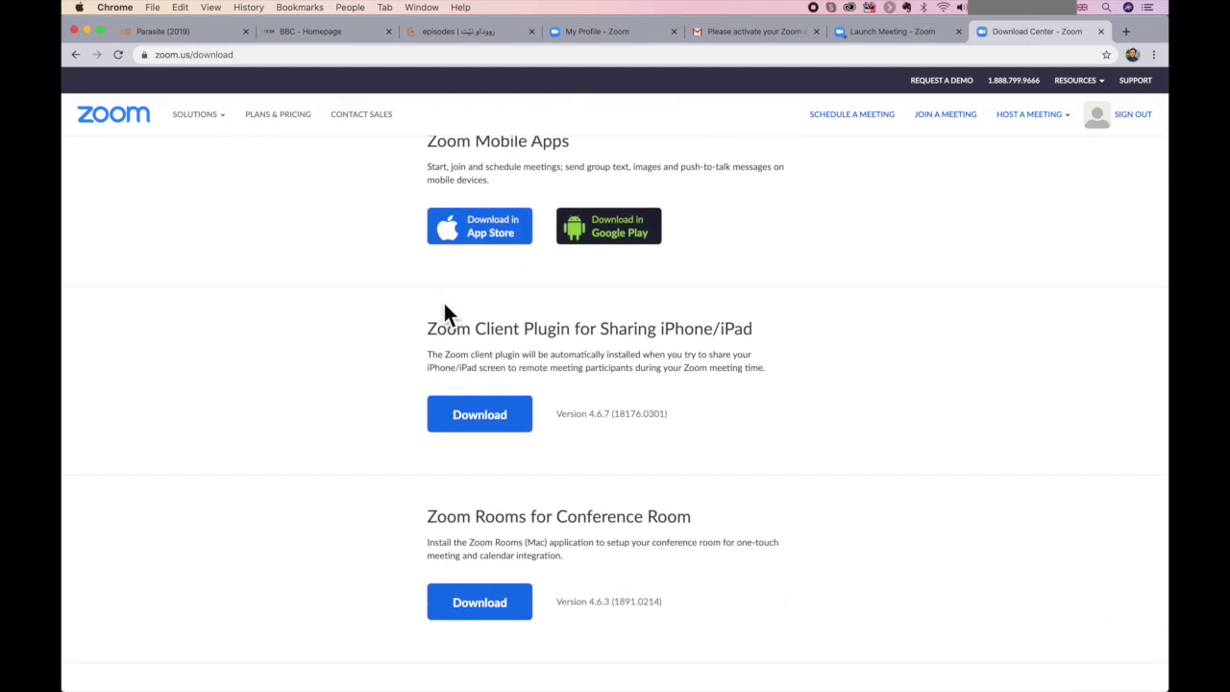
pyautogui.scroll(8, 443, 313)
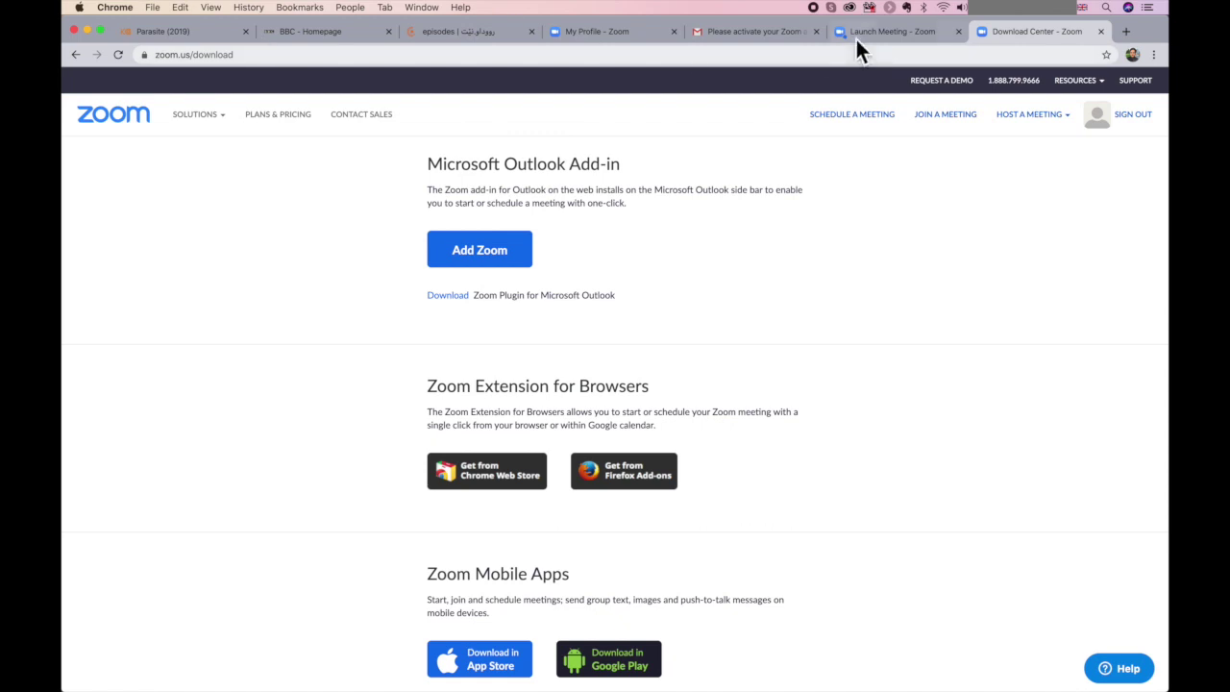
pyautogui.click(879, 31)
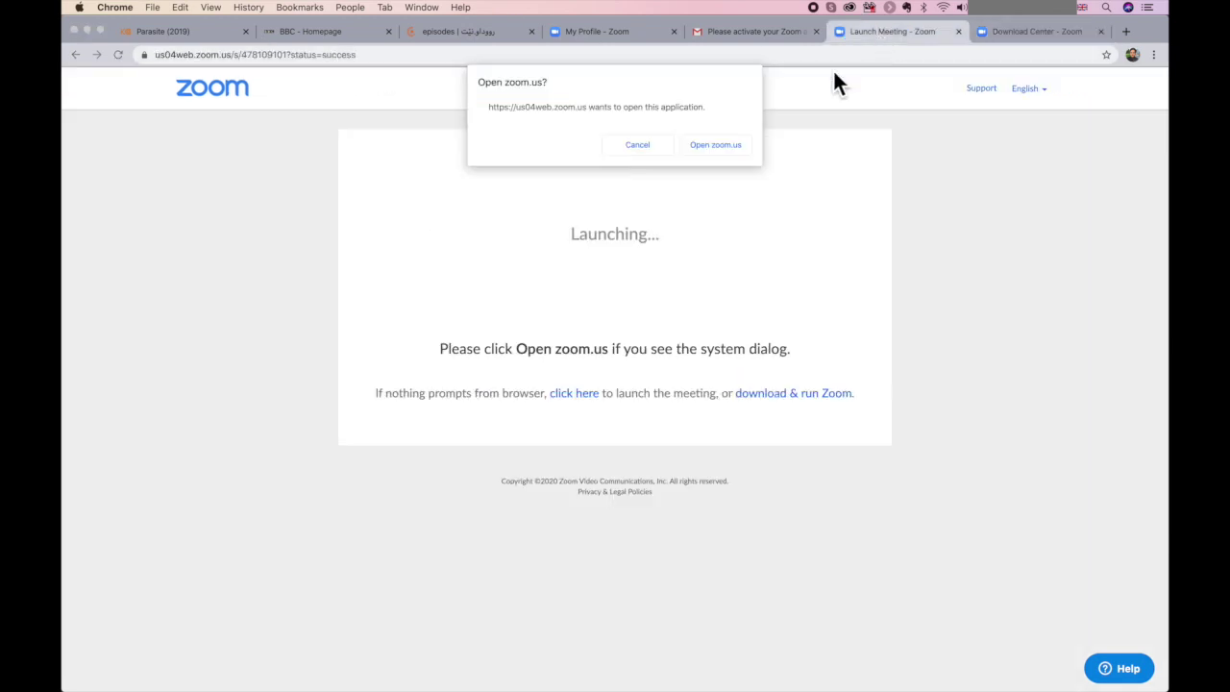
# - Launch the Kurdish-titled meeting in the Zoom app and connect with computer audio
pyautogui.click(716, 147)
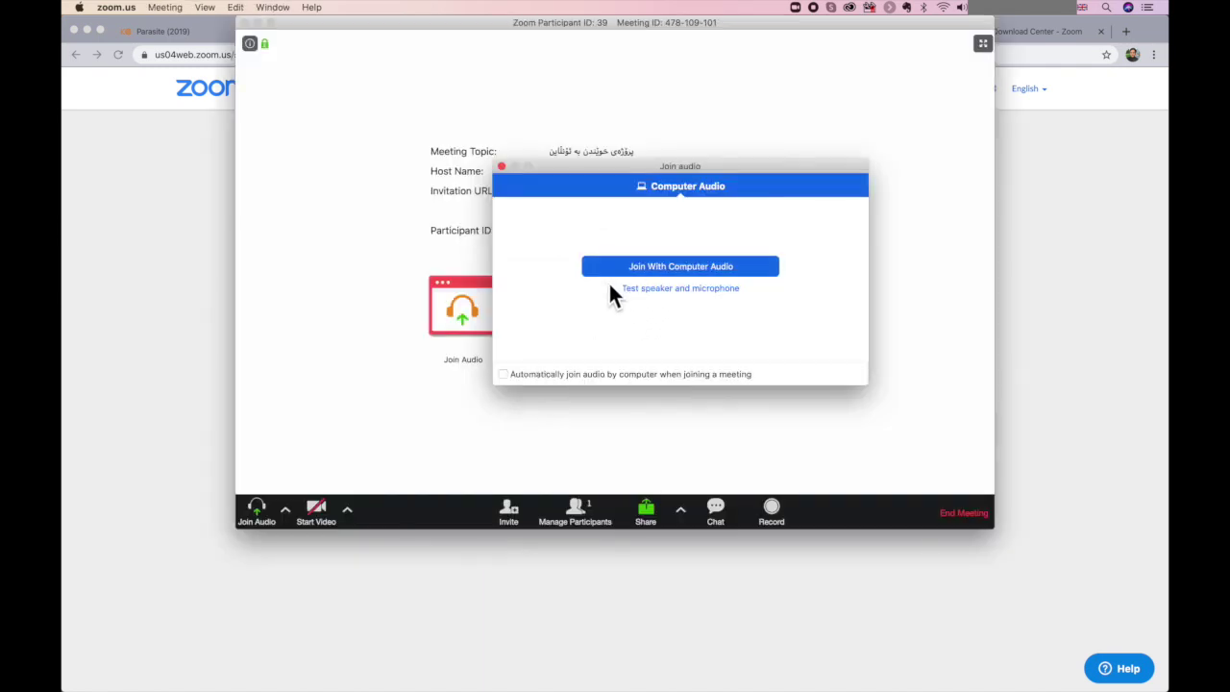
pyautogui.click(631, 274)
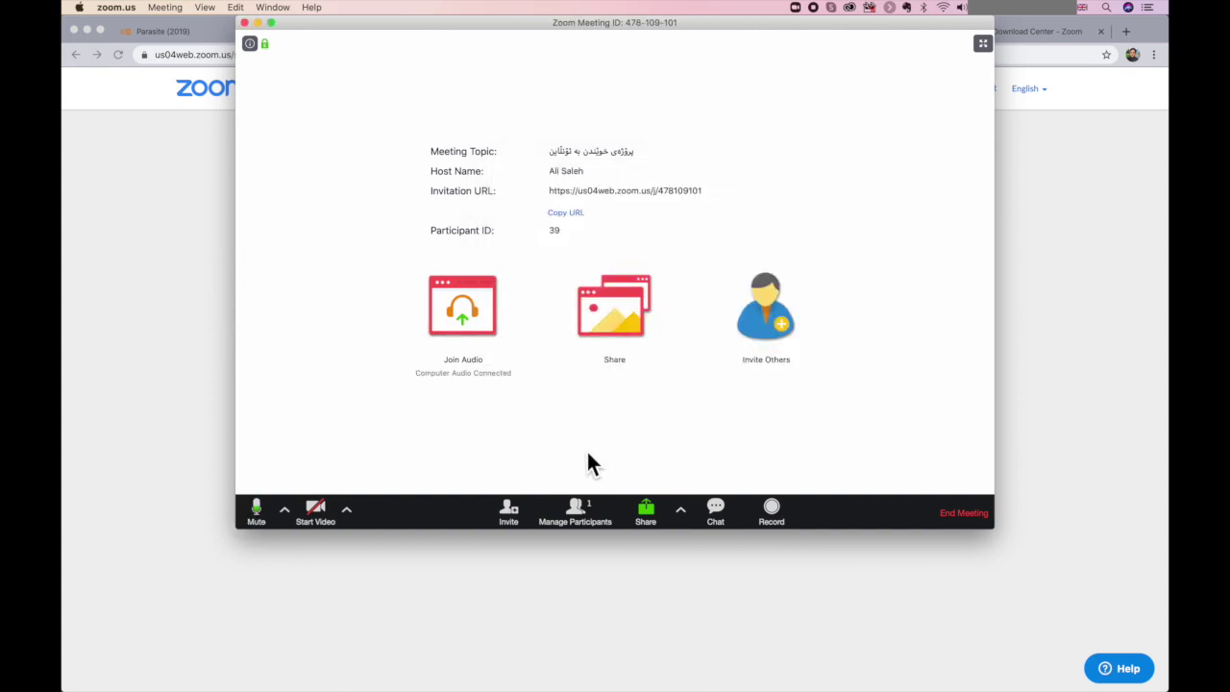
# - Copy the meeting's invite URL from the Invite dialog, then dismiss the dialog
pyautogui.click(514, 529)
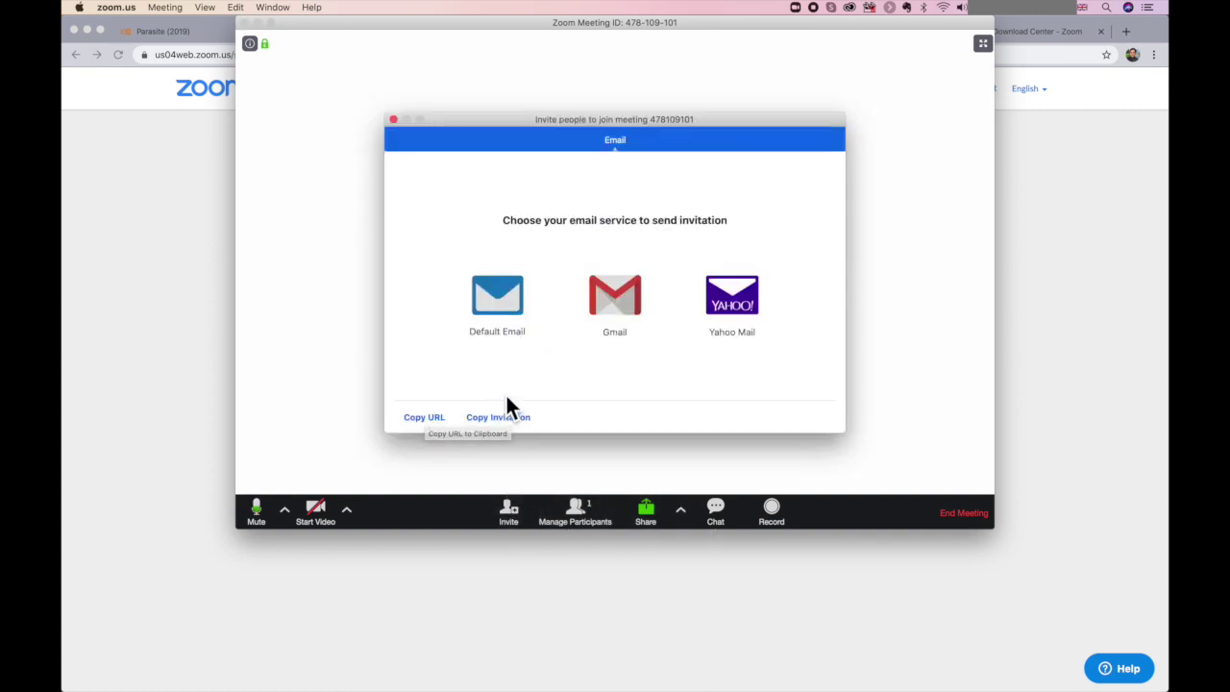
pyautogui.click(423, 422)
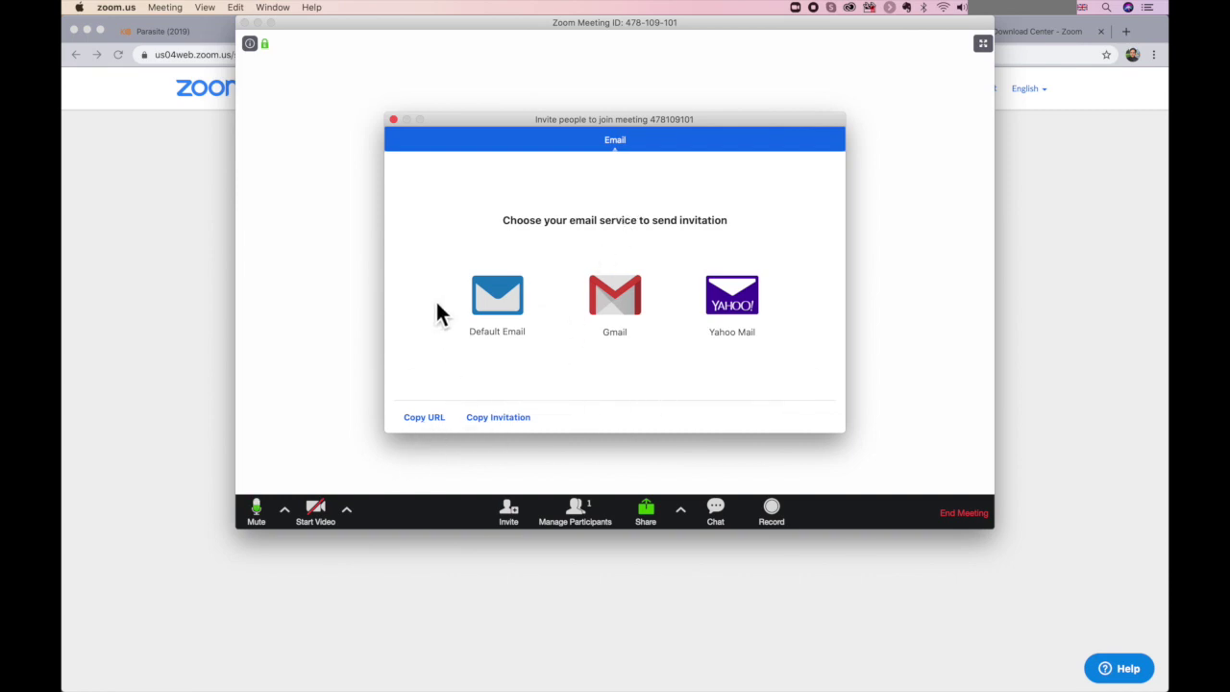
pyautogui.click(394, 121)
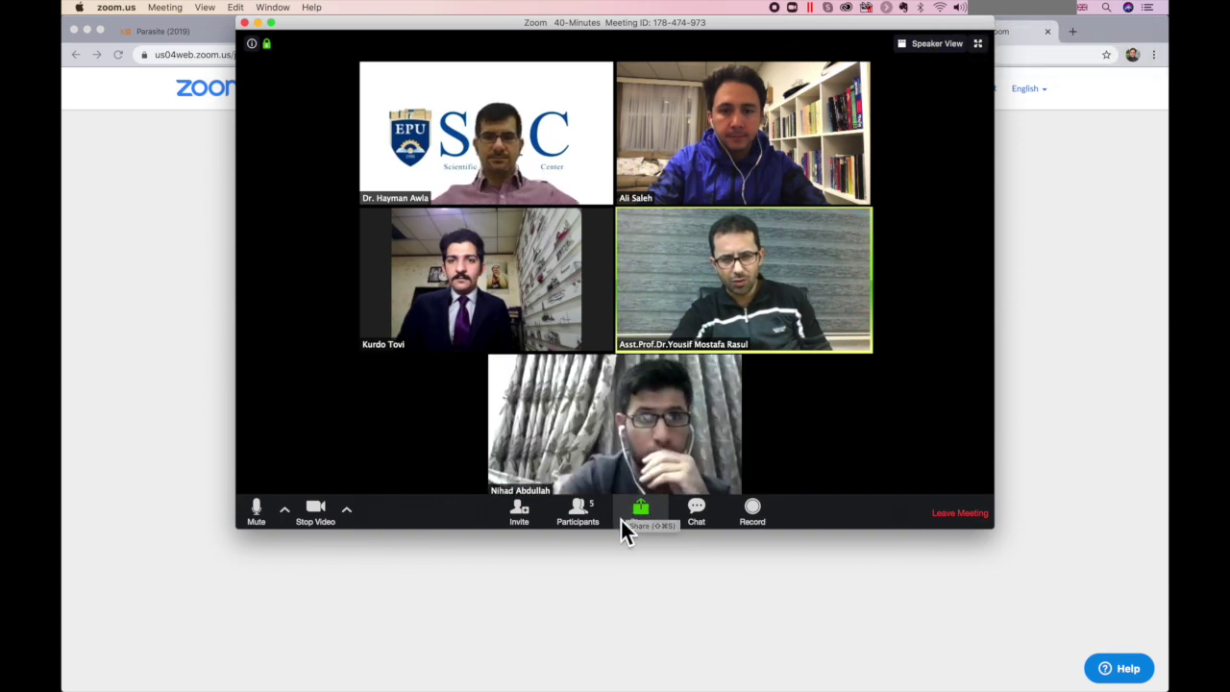
# - Show and close the group chat, then start sharing Desktop 1
pyautogui.click(695, 523)
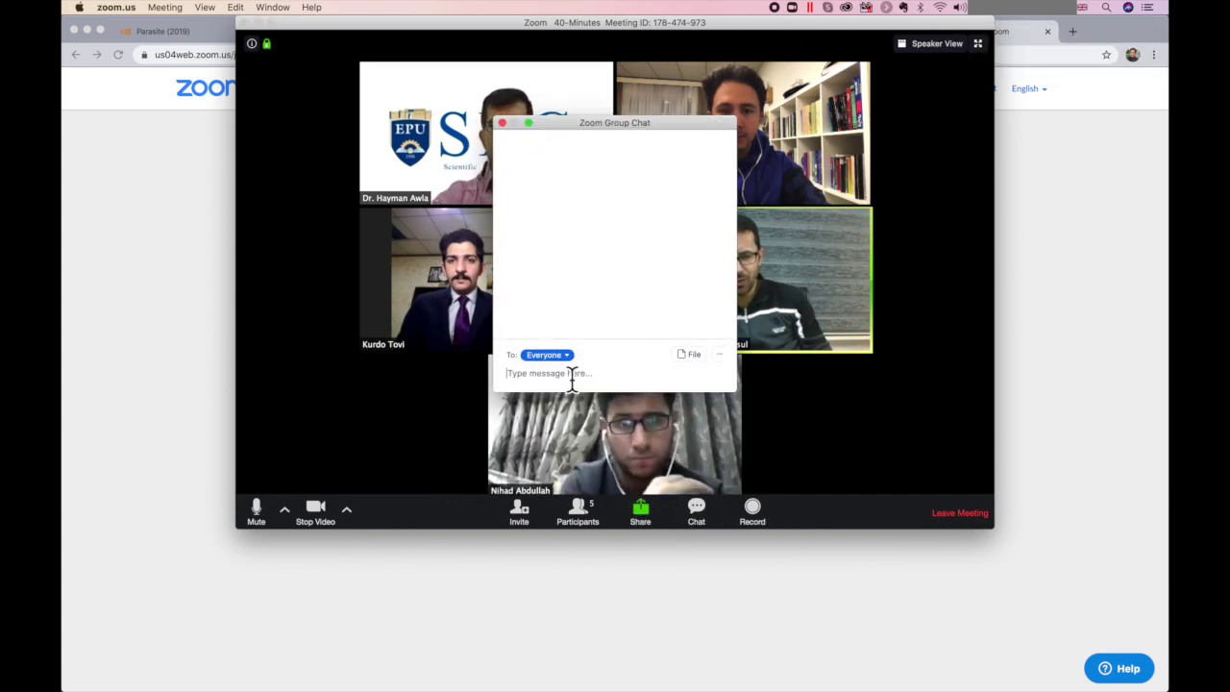
pyautogui.click(502, 124)
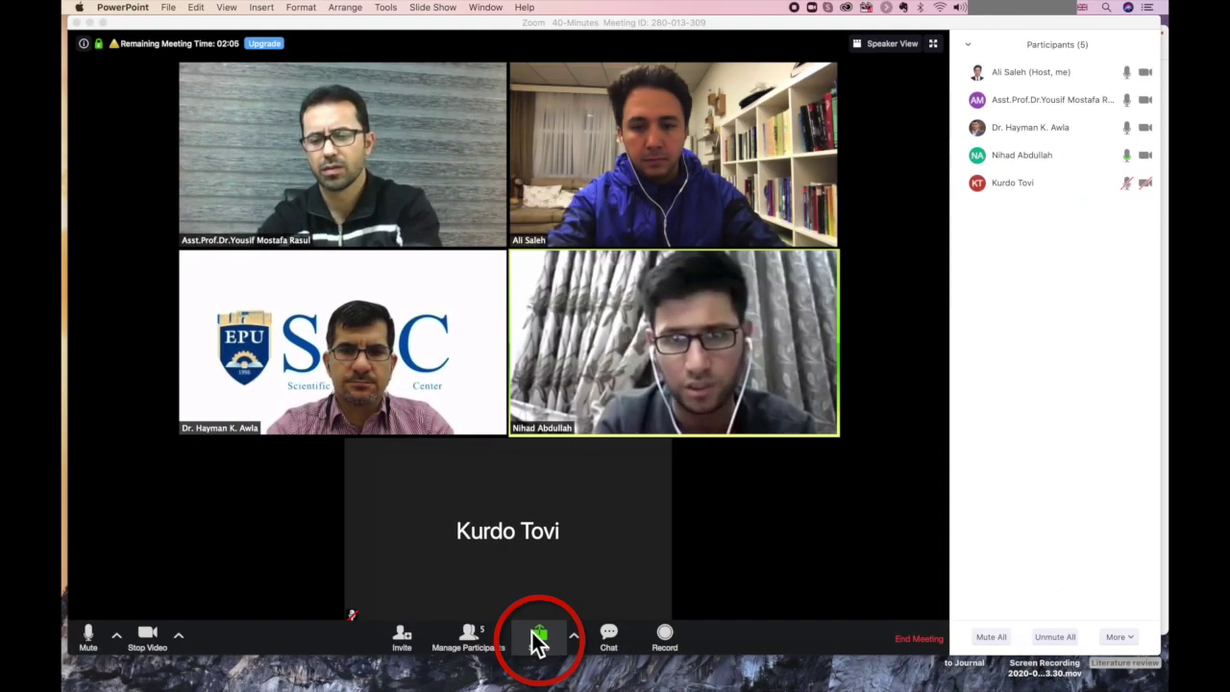
pyautogui.click(537, 639)
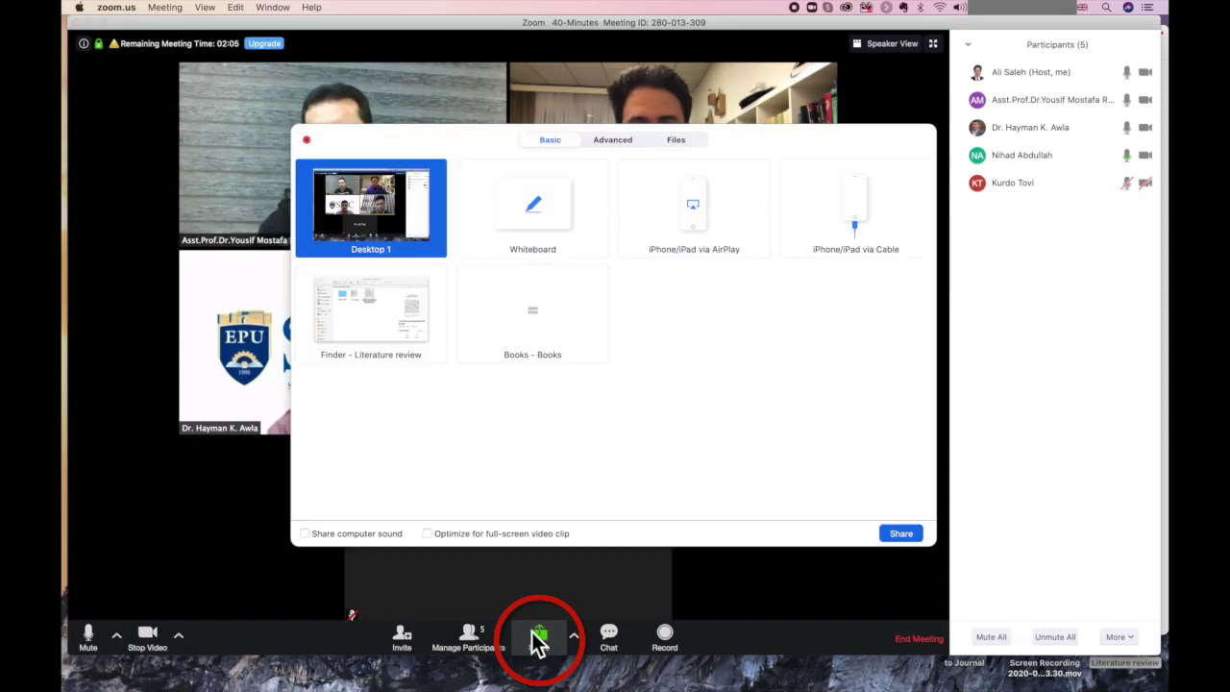
pyautogui.doubleClick(395, 210)
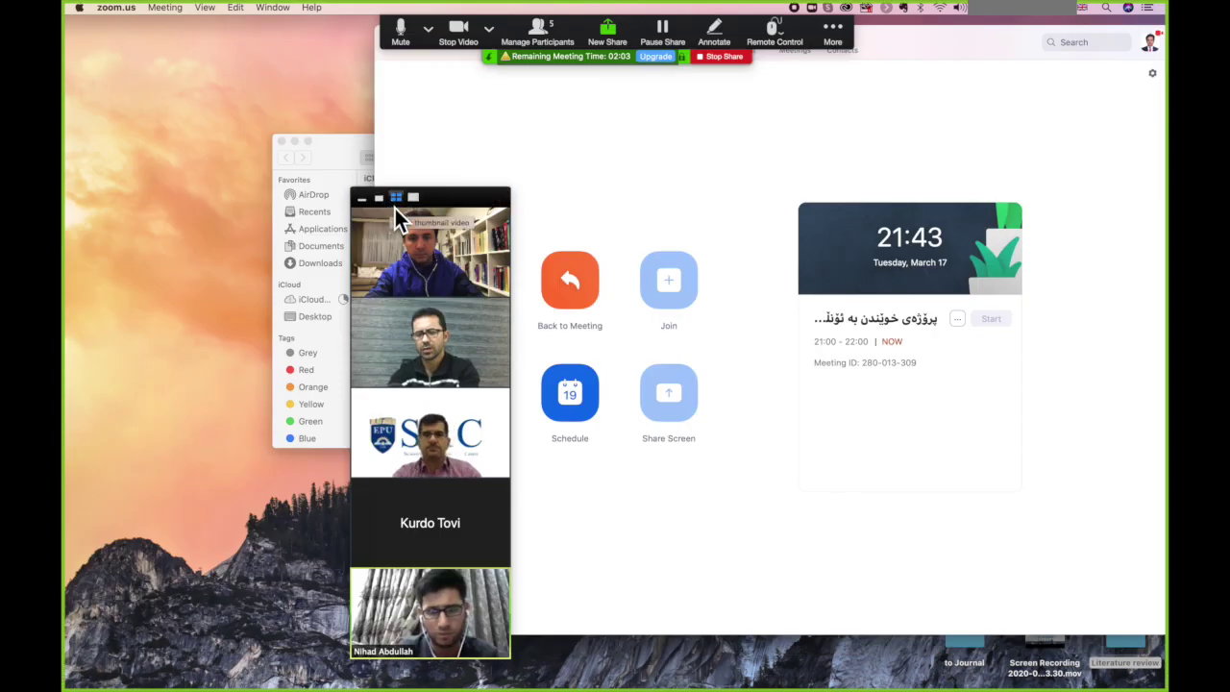
# - Move the video strip to the upper right and open Tseronis_DocumentaryFilm.pdf from Literature review
pyautogui.moveTo(445, 203); pyautogui.dragTo(976, 99)
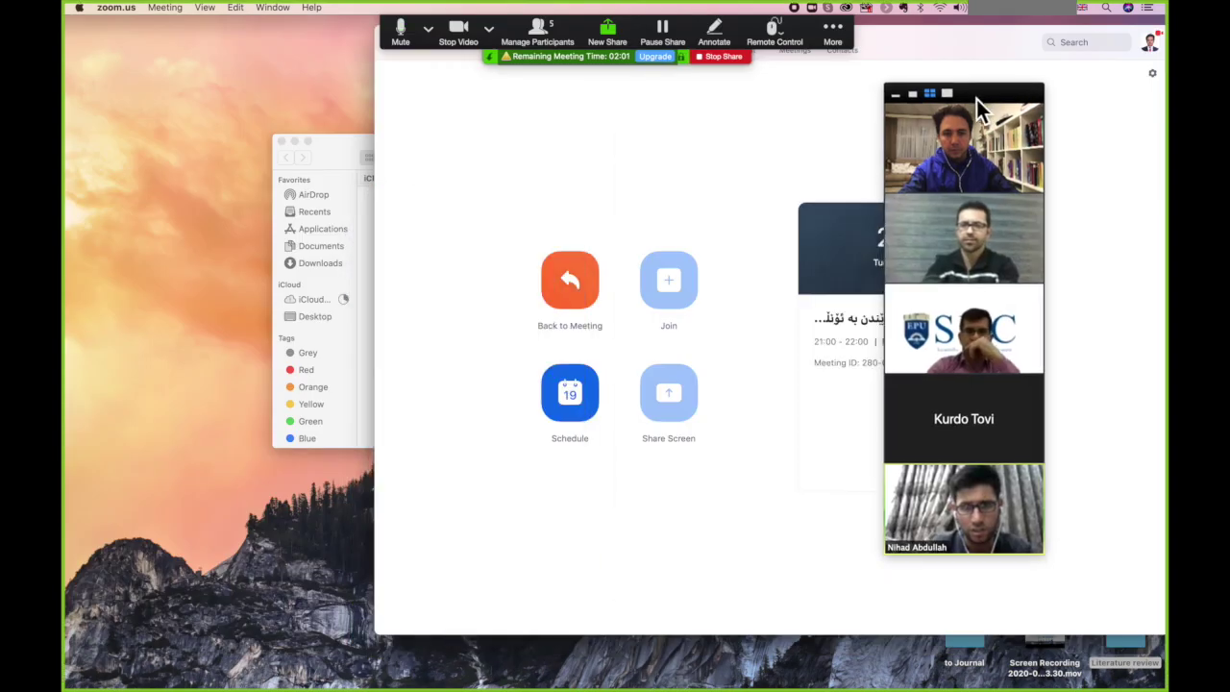
pyautogui.click(336, 159)
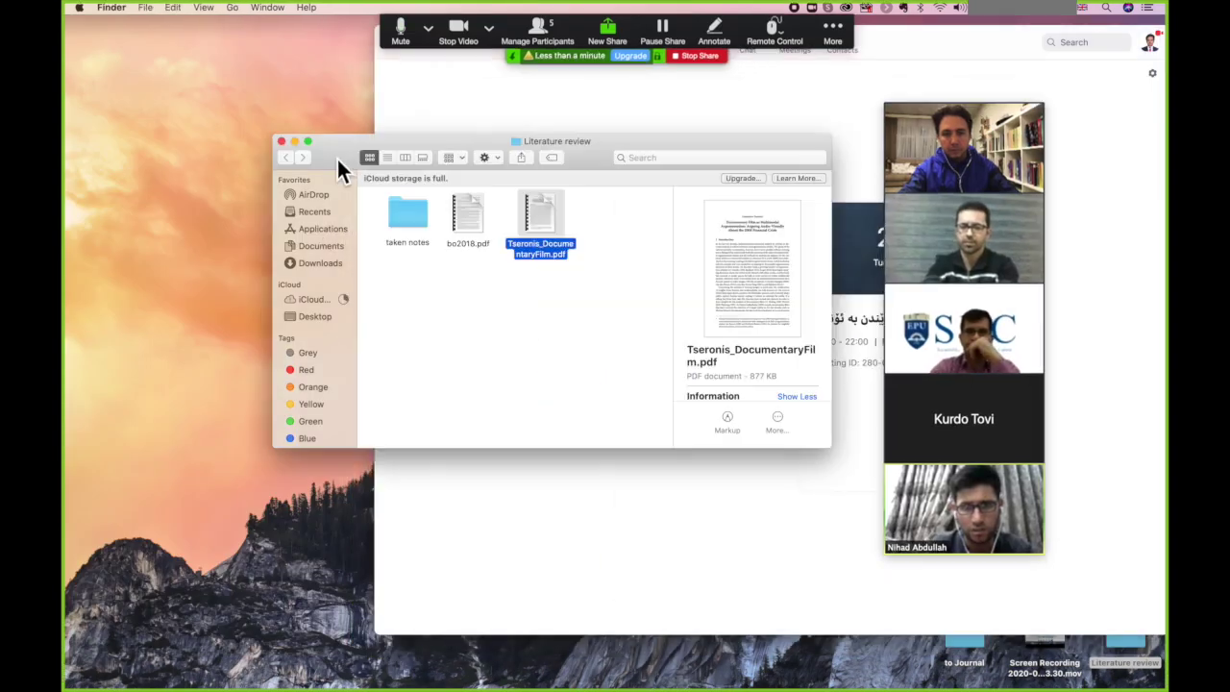
pyautogui.doubleClick(534, 210)
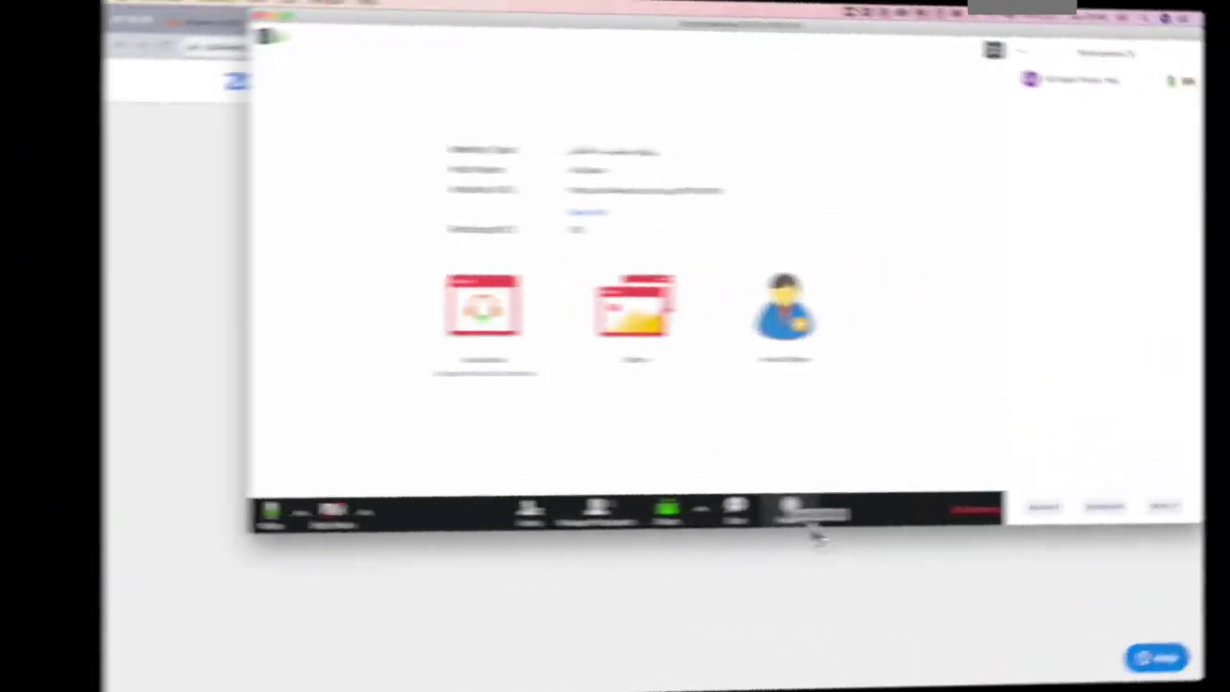
pyautogui.click(786, 517)
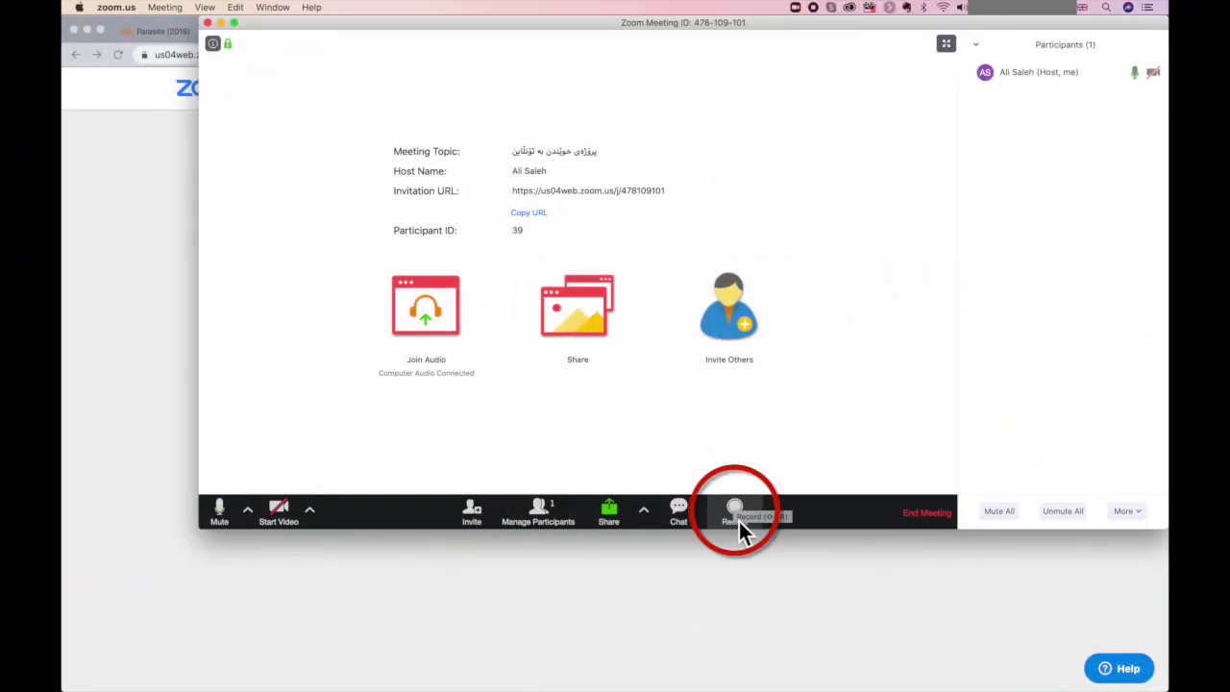